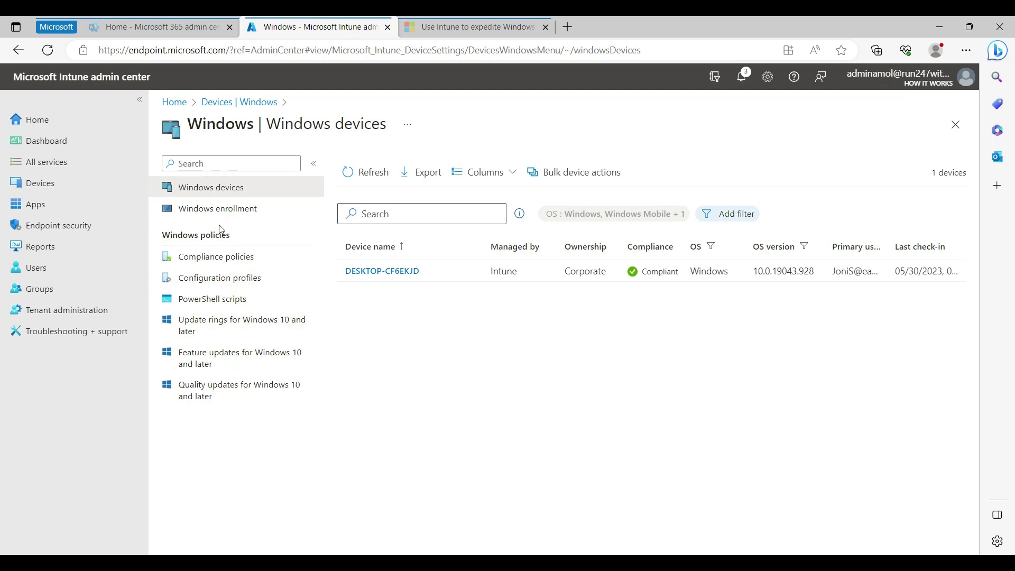
Review the enrollment, compliance policies and update rings pages for Windows devices.
left_click(221, 209)
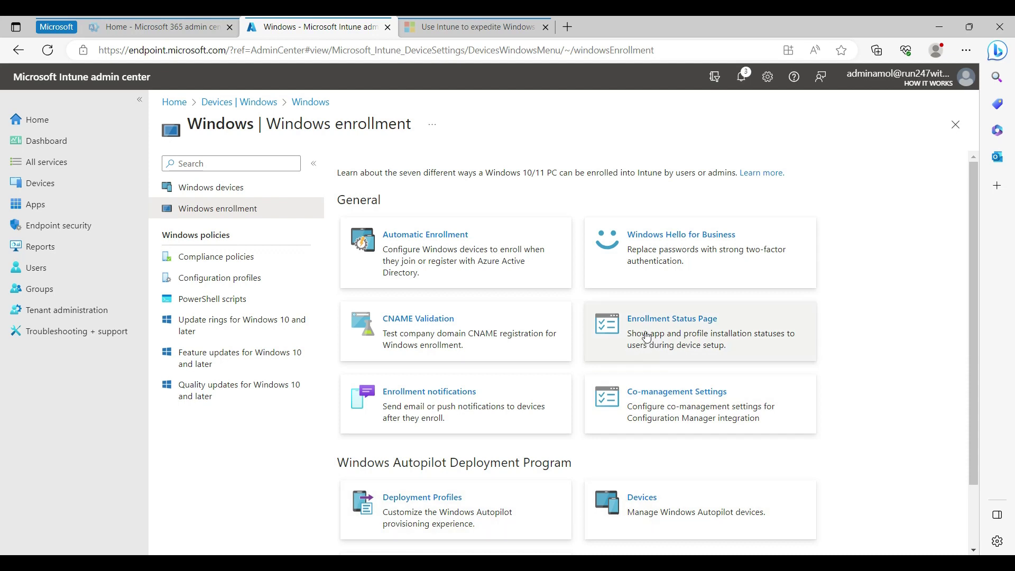
left_click(202, 259)
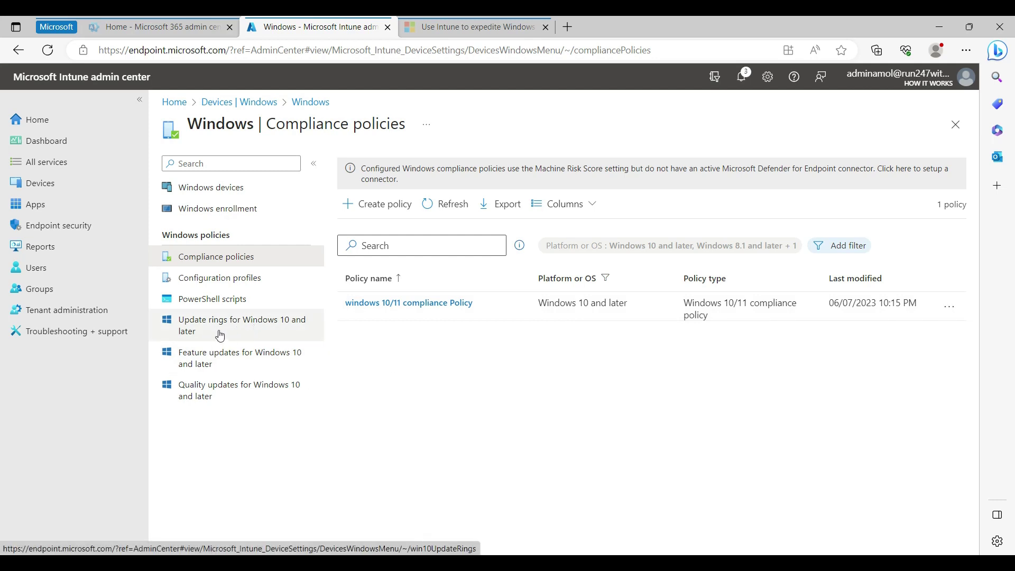
left_click(244, 327)
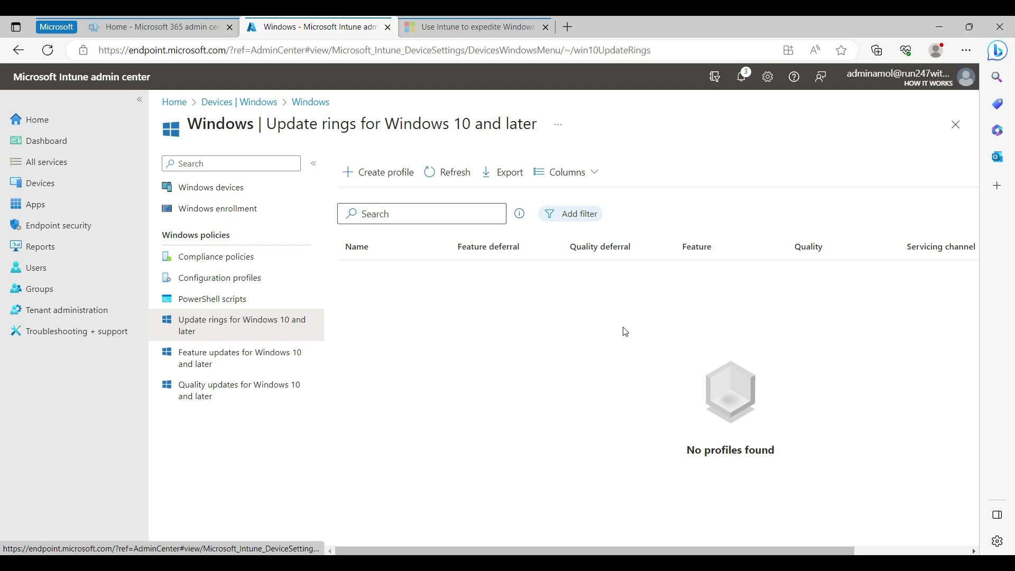
left_click(437, 322)
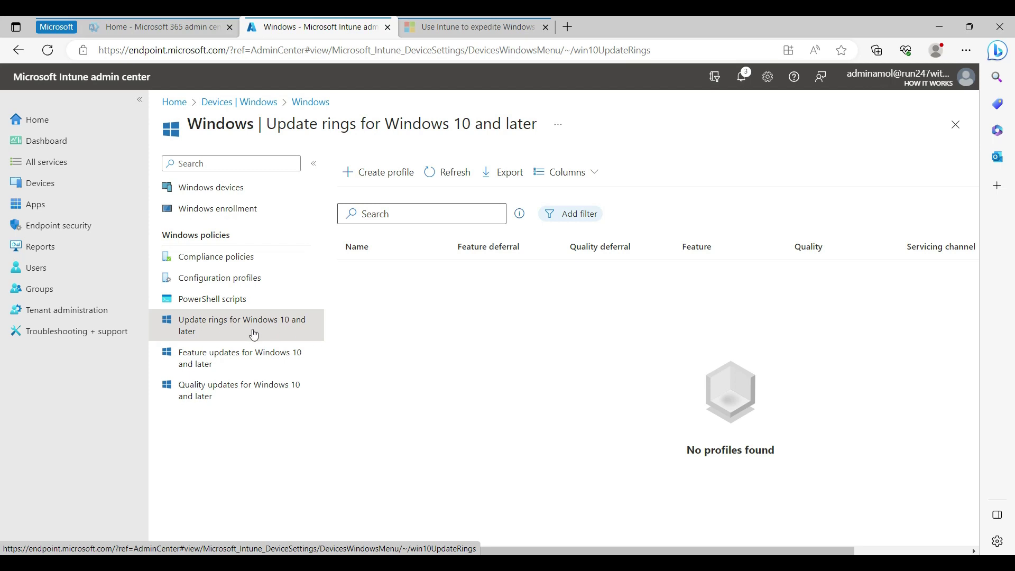
Return to the Devices overview, go into the Windows platform and open its update rings for Windows 10 and later.
left_click(44, 186)
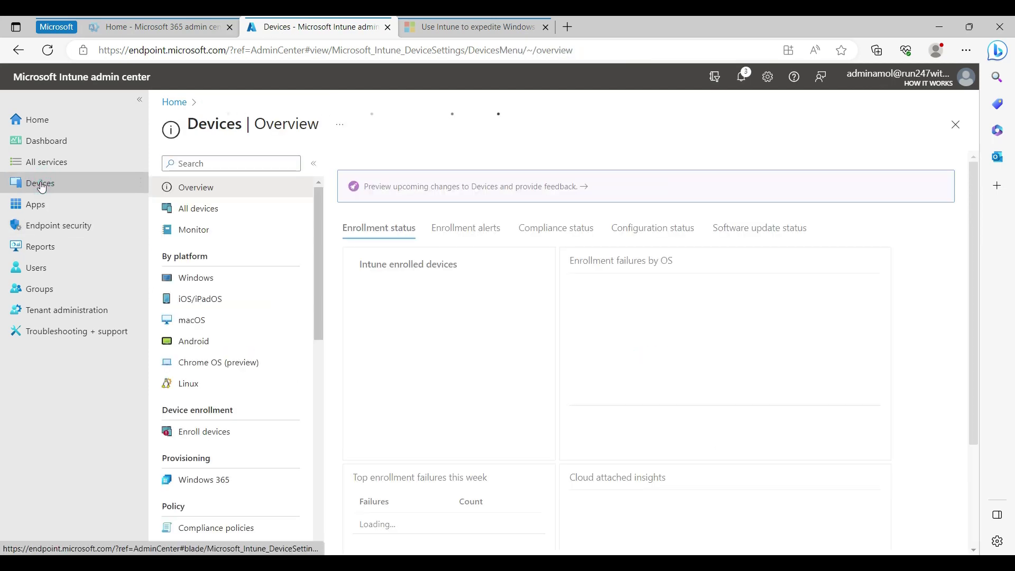
scroll(205, 423, "down", 3)
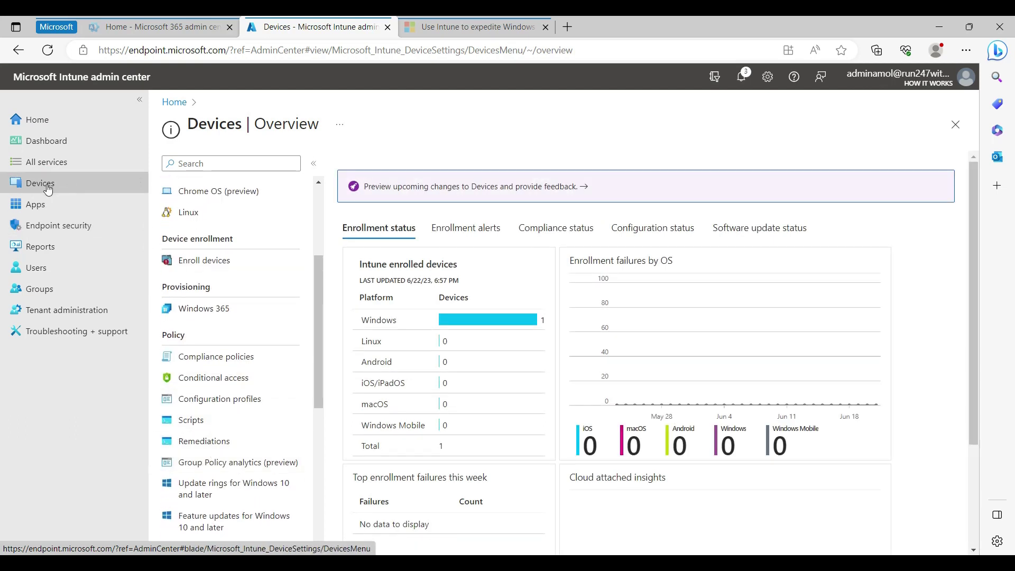
scroll(214, 434, "down", 2)
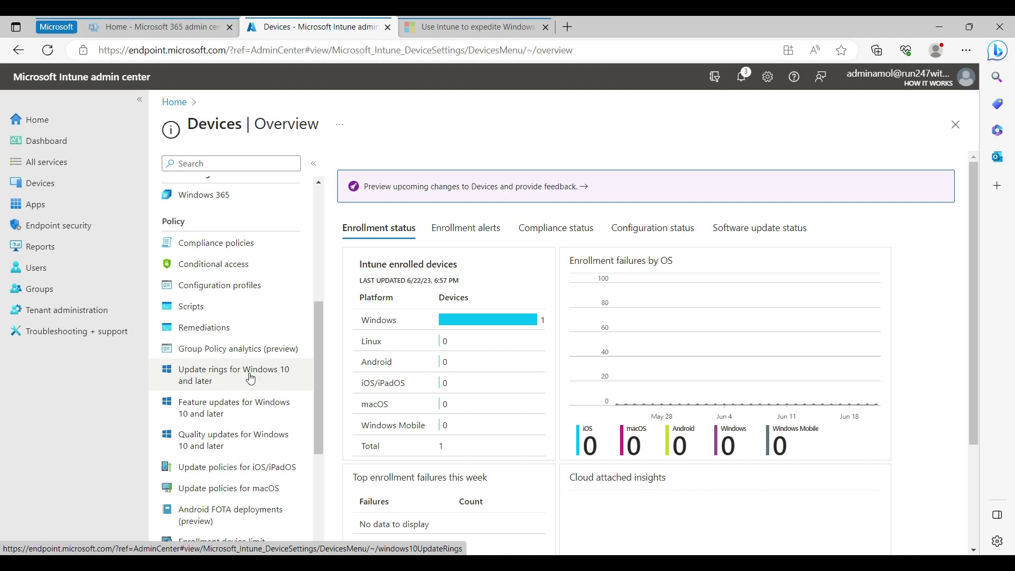
scroll(232, 423, "up", 5)
left_click(204, 282)
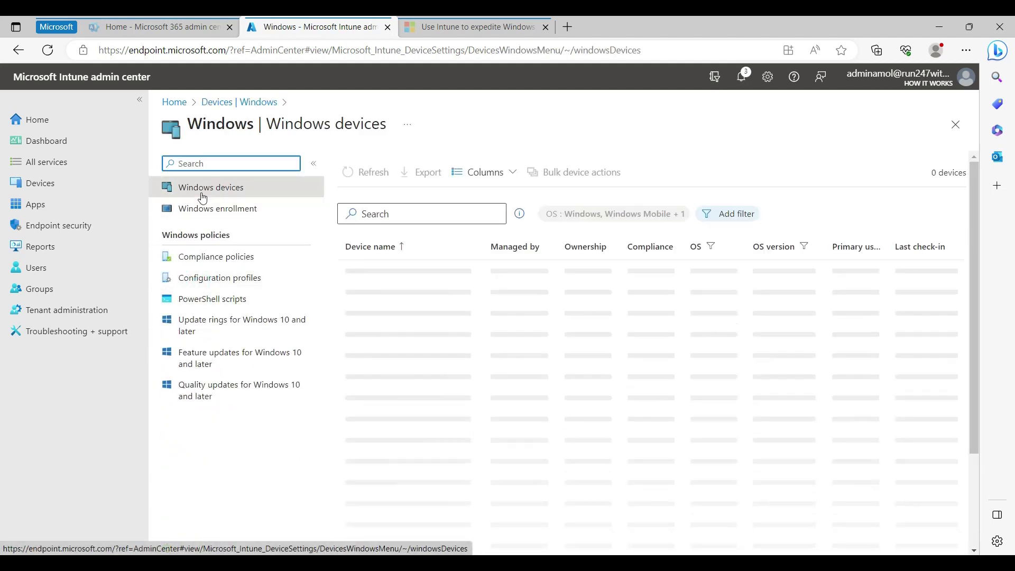
left_click(237, 323)
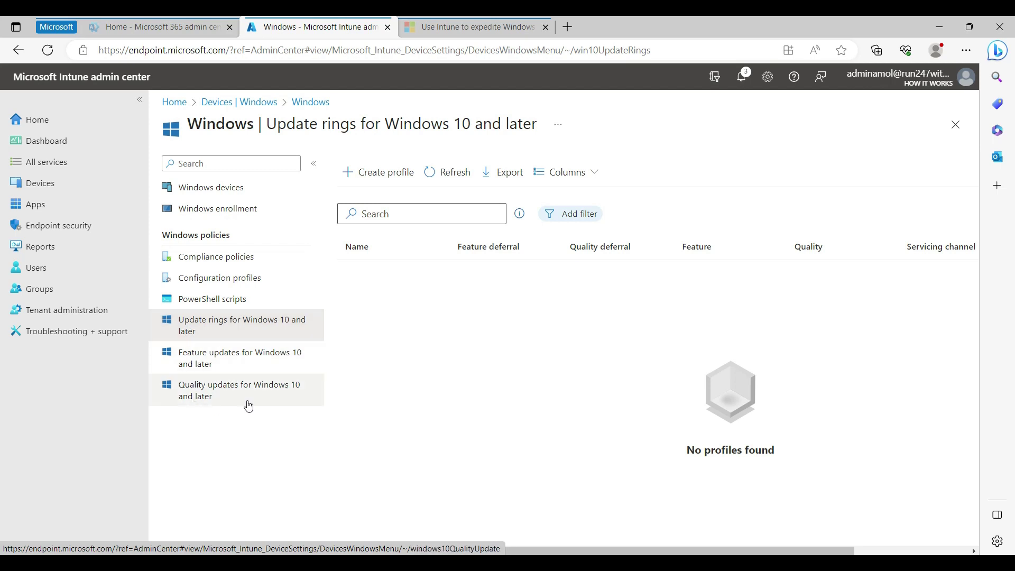
Start a new feature update deployment for Windows 10 and later and examine which feature updates can be deployed.
left_click(228, 363)
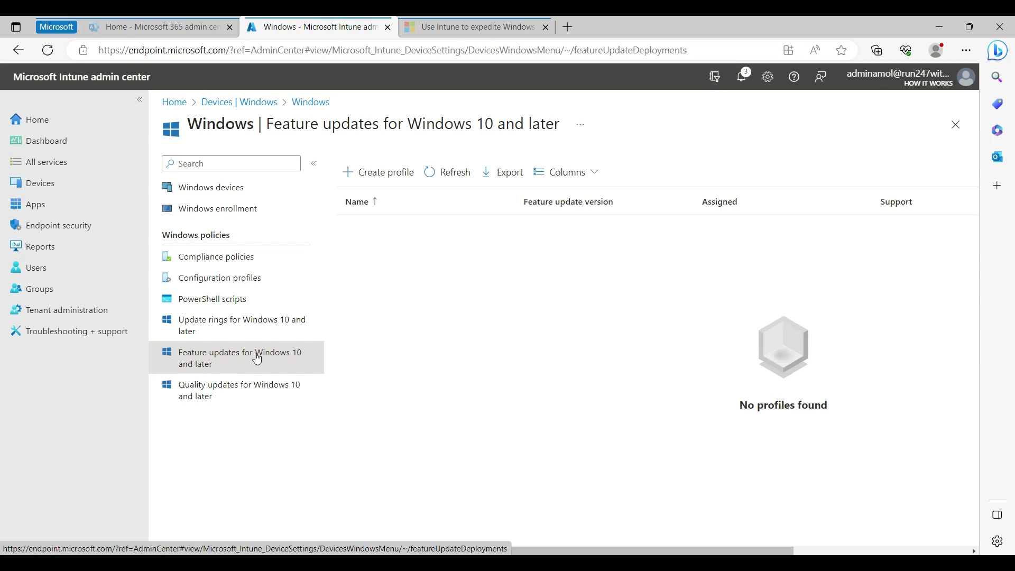
left_click(380, 173)
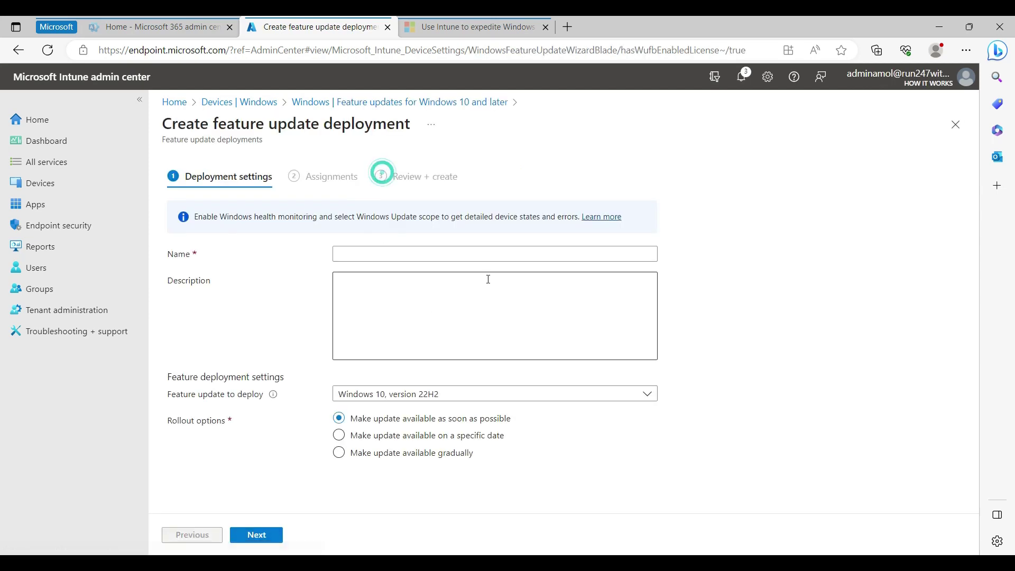
left_click(438, 397)
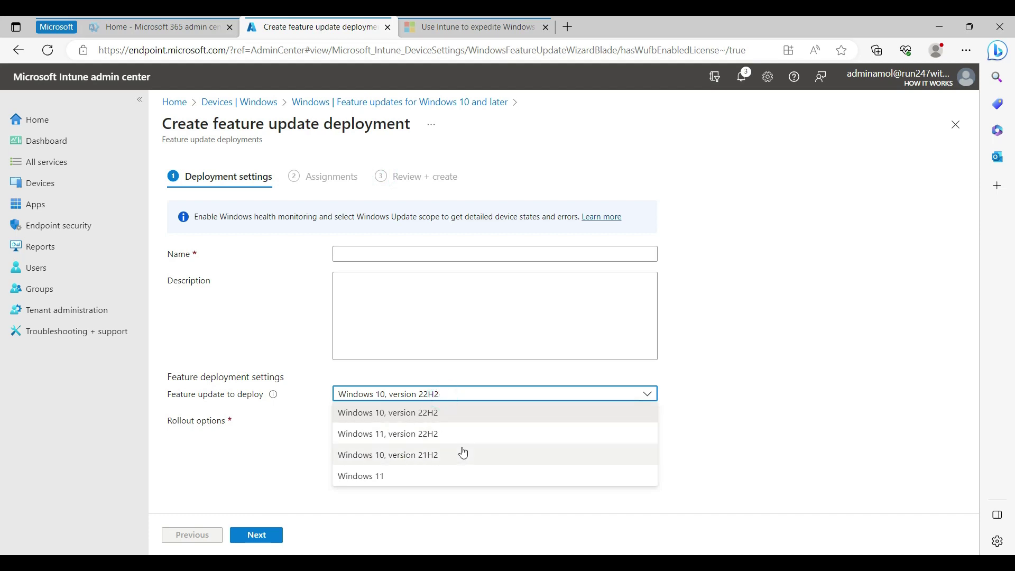
left_click(274, 439)
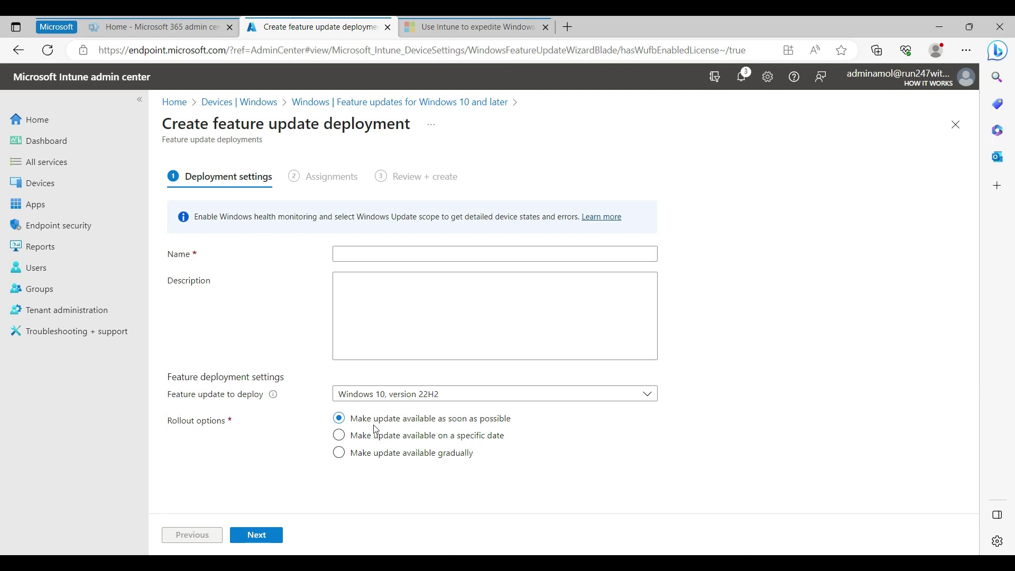
left_click(476, 395)
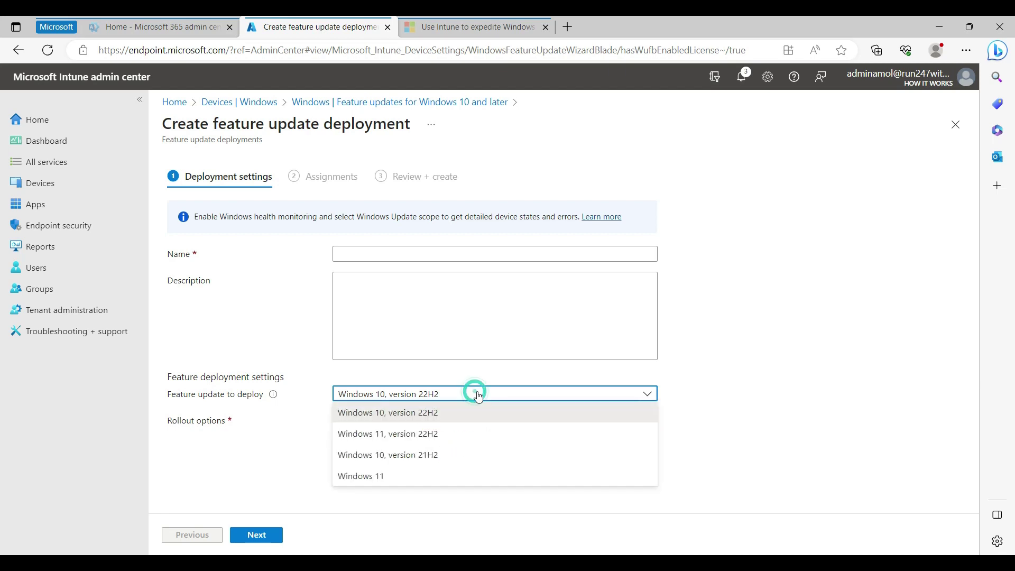
left_click(815, 374)
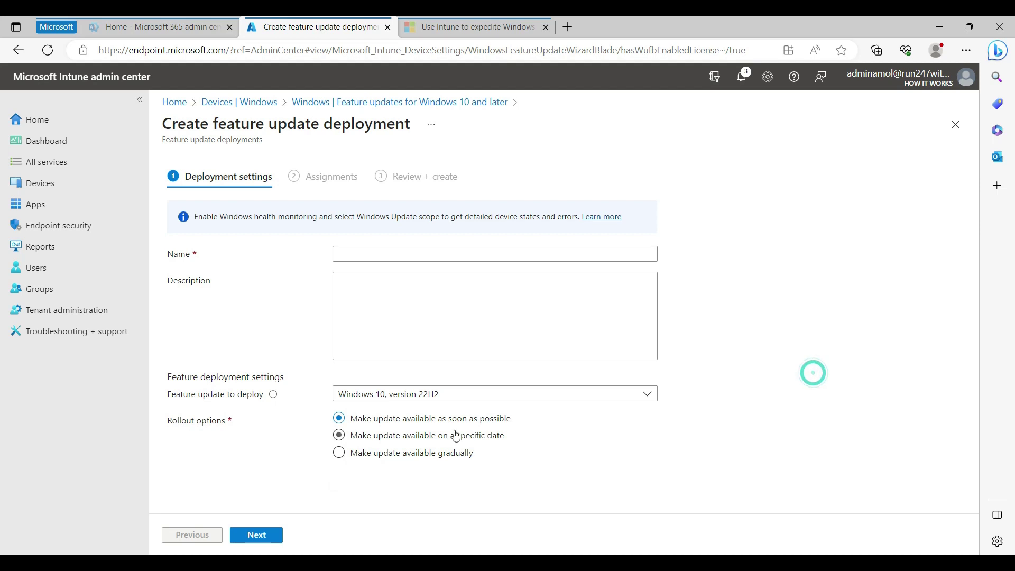
Try the rollout option that makes the update available on a specific date, and discard the unsaved feature update deployment.
left_click(399, 439)
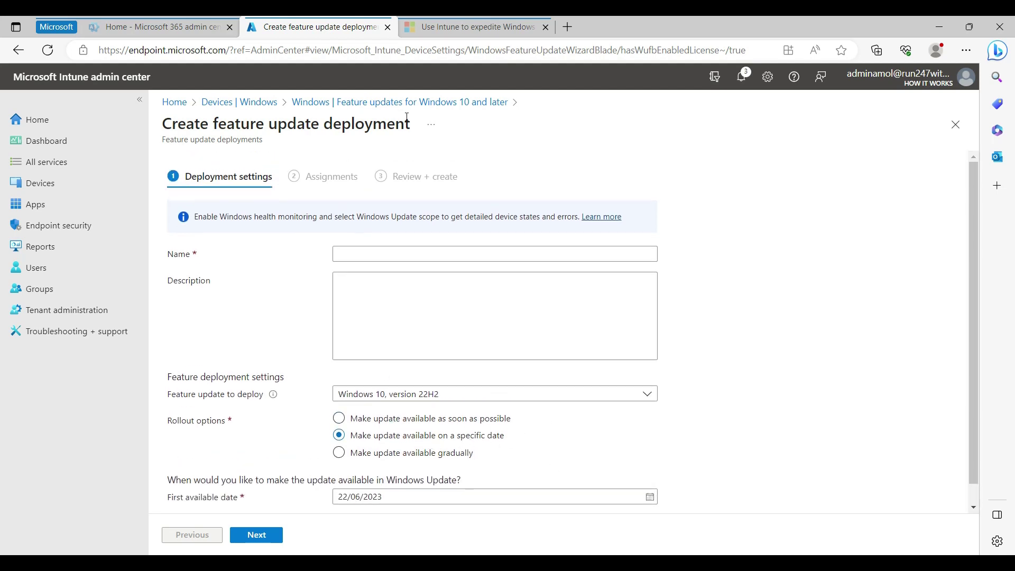
left_click(439, 112)
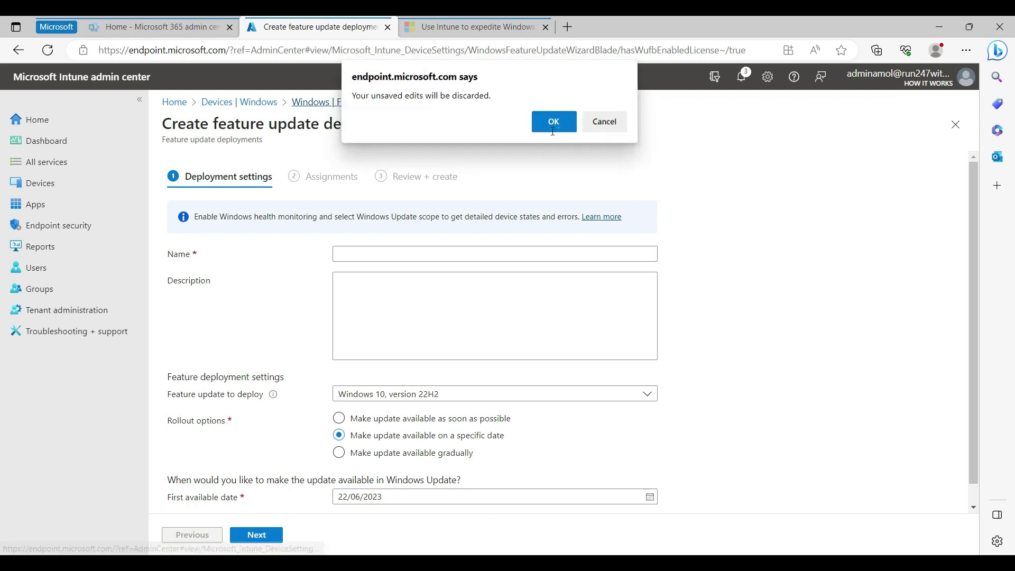
left_click(551, 123)
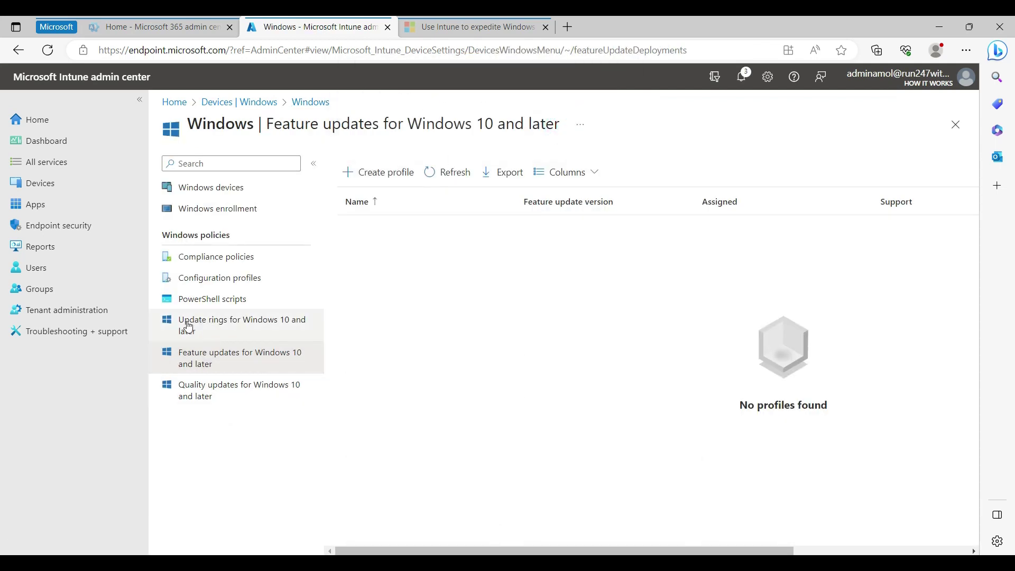
Start a new update ring for Windows 10 and later named "windows Update" and continue to its update ring settings.
left_click(224, 321)
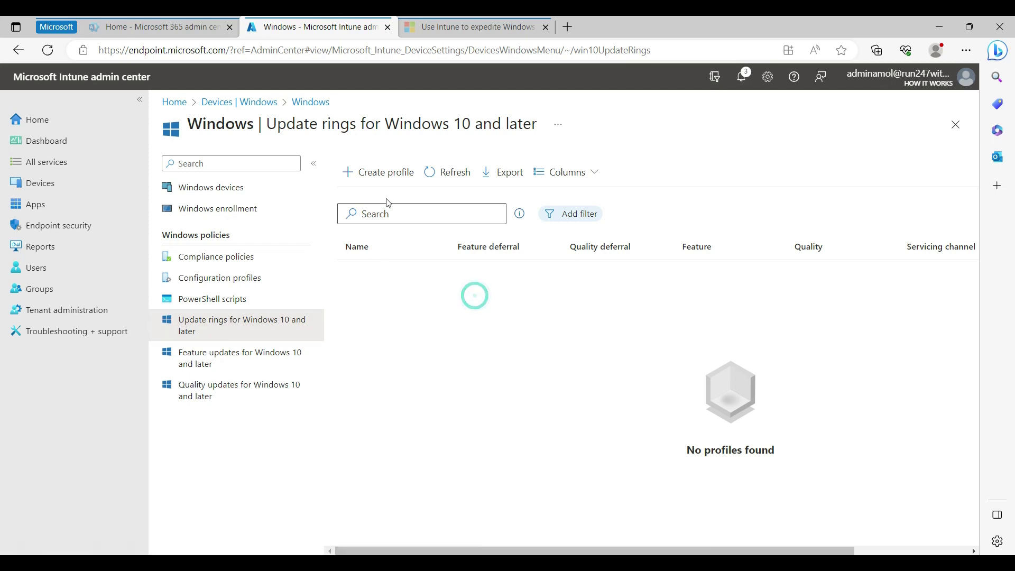
left_click(377, 180)
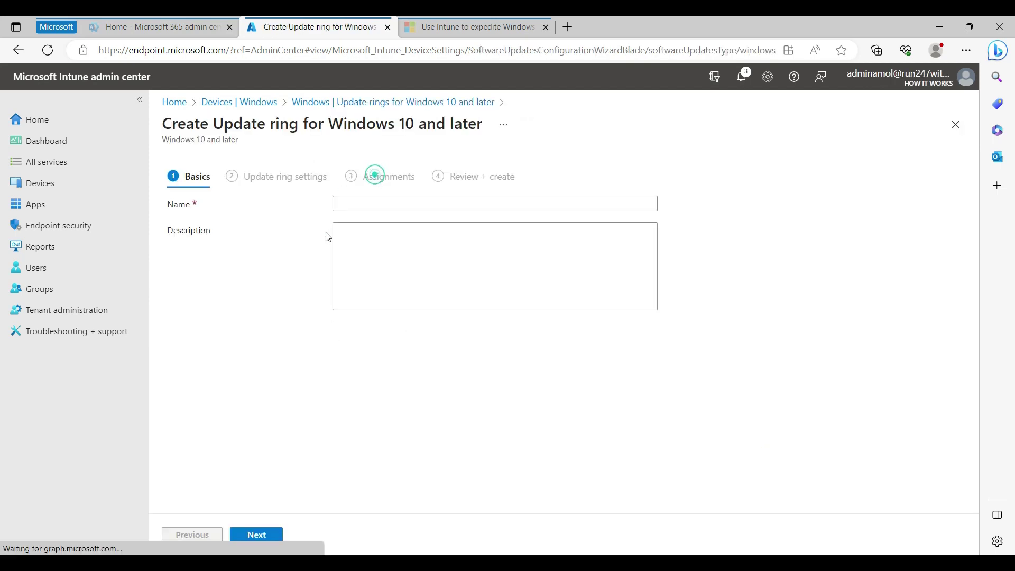
left_click(366, 203)
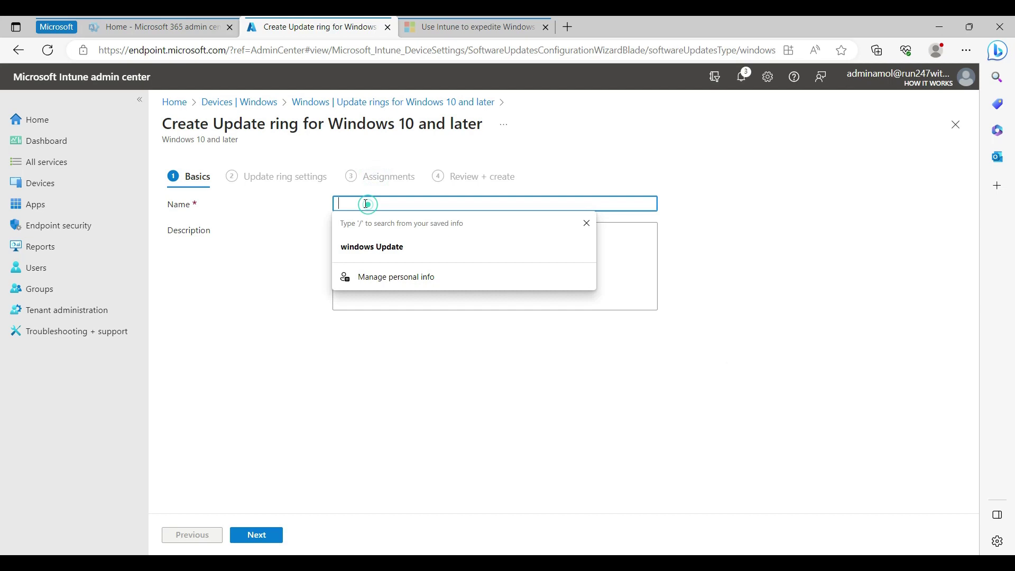
left_click(386, 241)
left_click(418, 249)
left_click(305, 448)
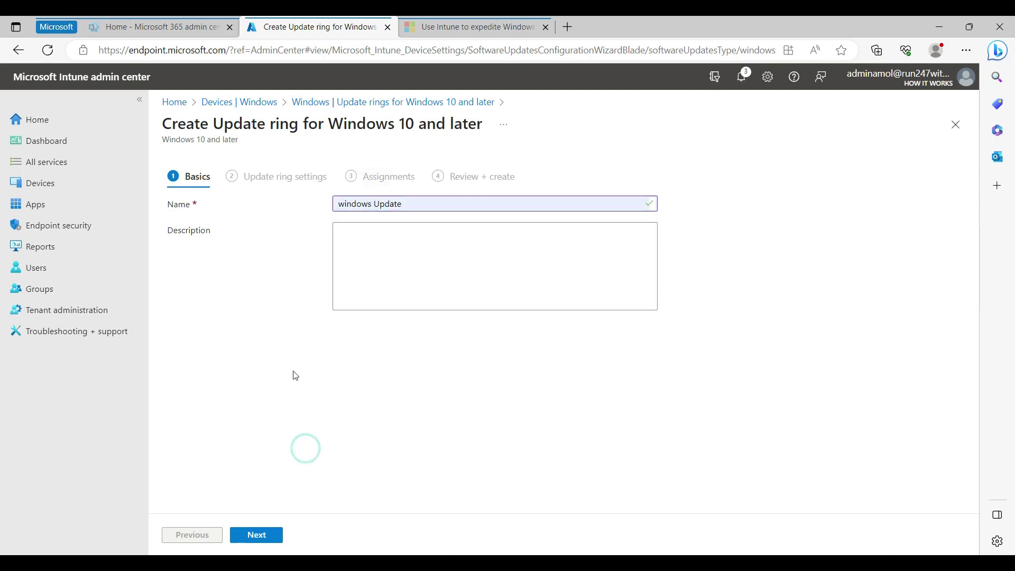
left_click(269, 536)
Set the quality update deferral period to 7 days and the feature update deferral period to 30 days.
scroll(238, 333, "down", 2)
scroll(236, 368, "up", 2)
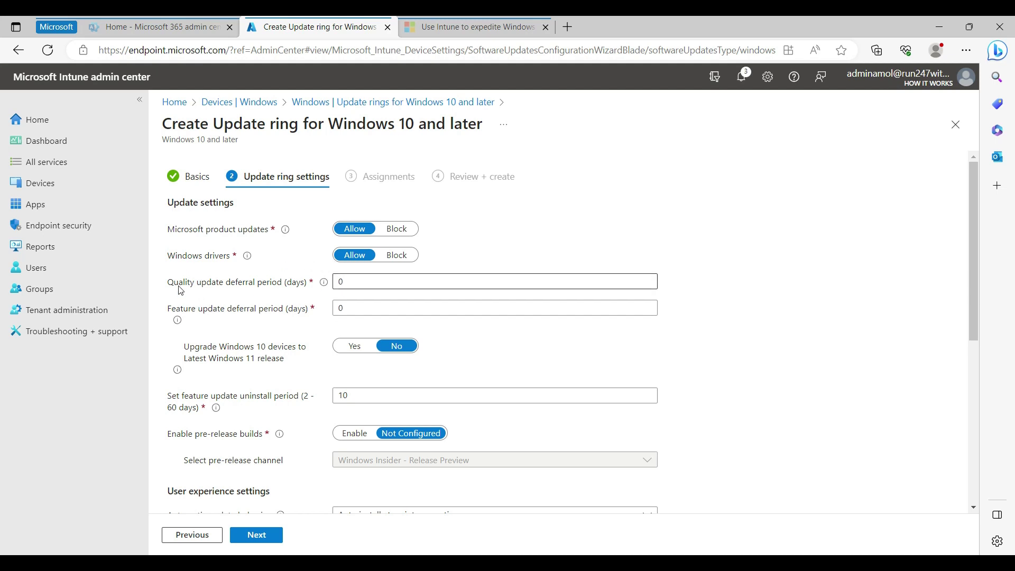
left_click(349, 281)
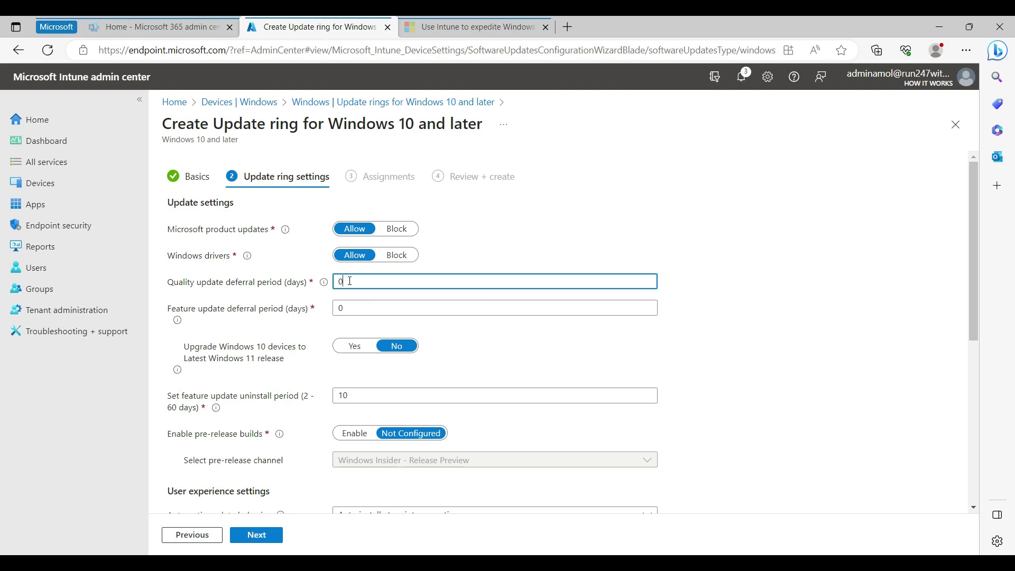
key("ctrl+a")
double_click(347, 308)
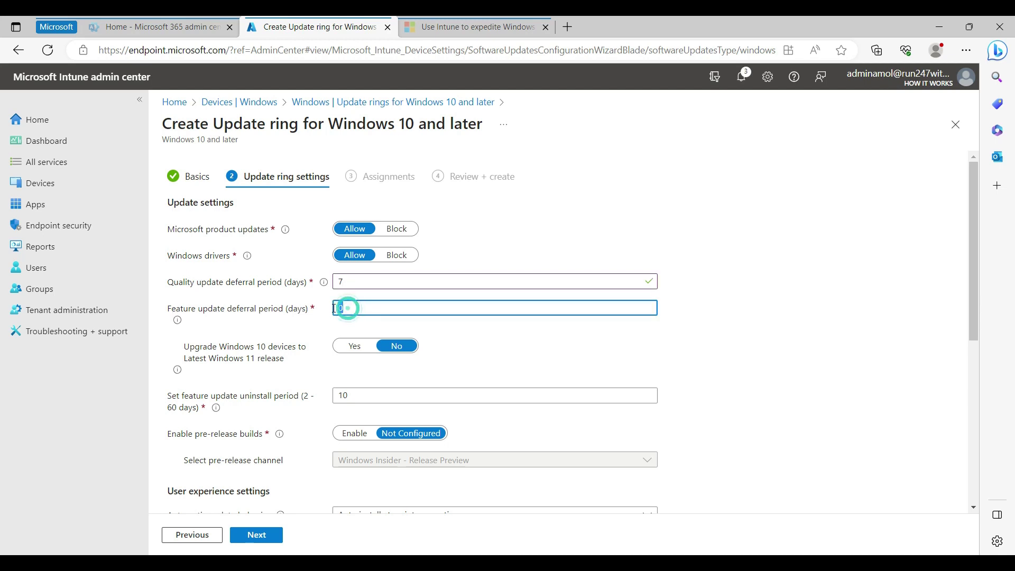
type("30")
scroll(293, 409, "down", 1)
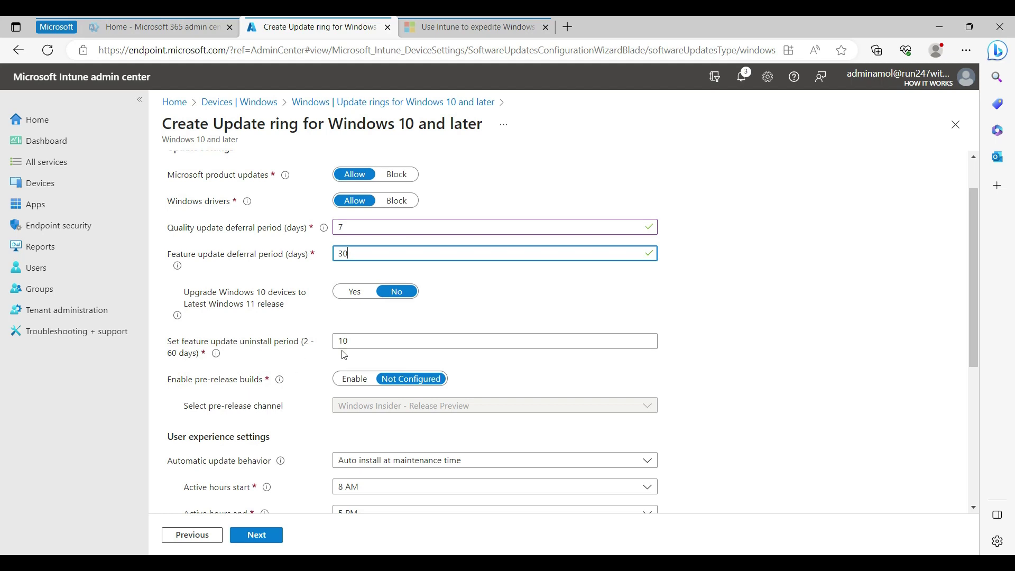
left_click(356, 343)
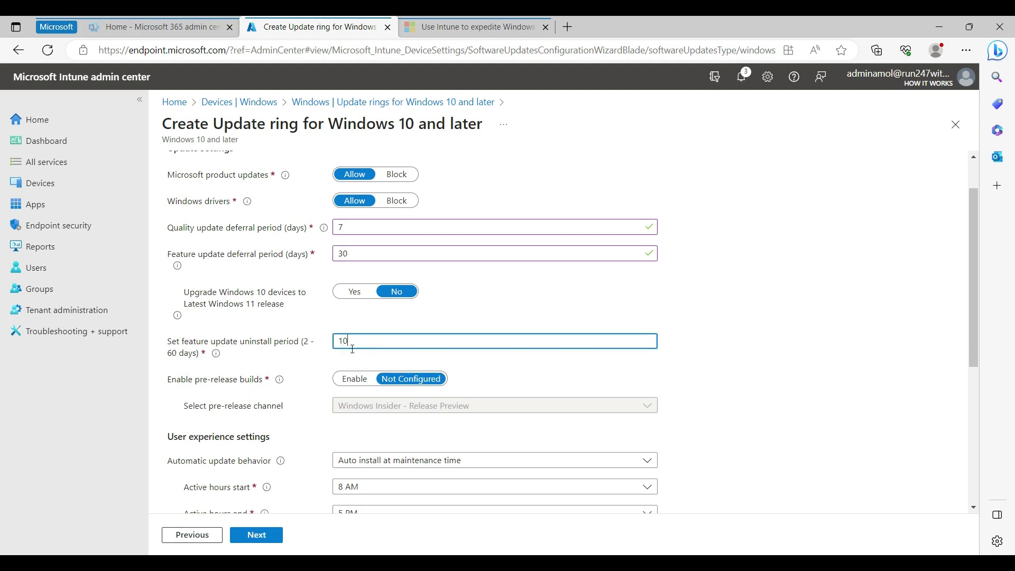
left_click(355, 343)
Try enabling pre-release builds, look at the available pre-release channels, and set the option back to Not Configured.
scroll(246, 396, "down", 2)
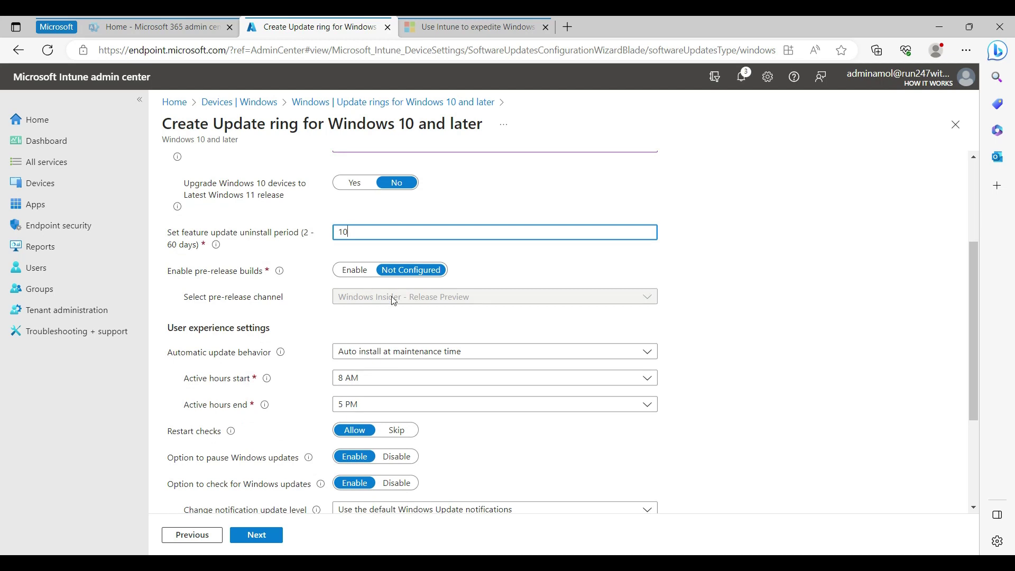
left_click(355, 270)
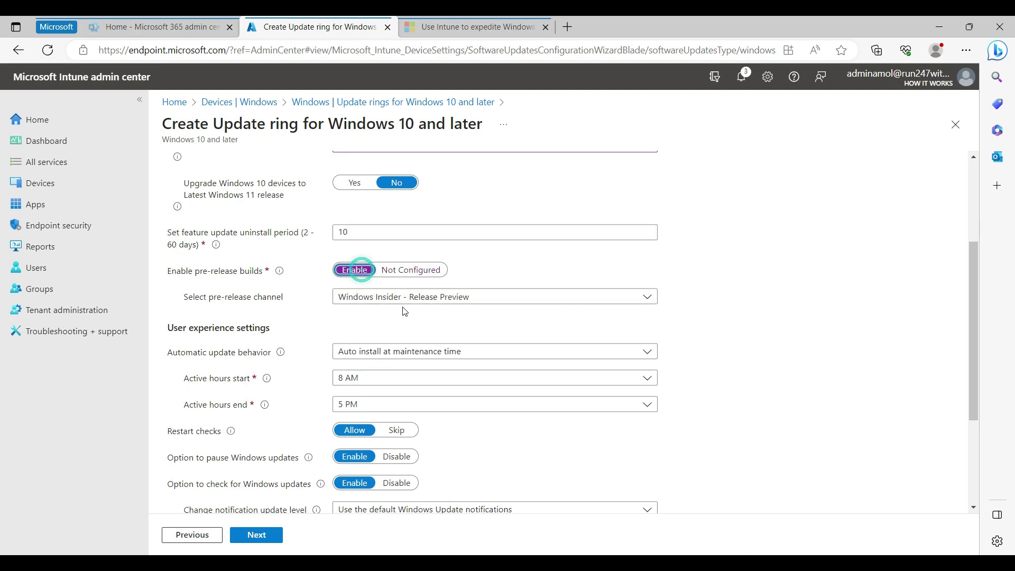
left_click(426, 296)
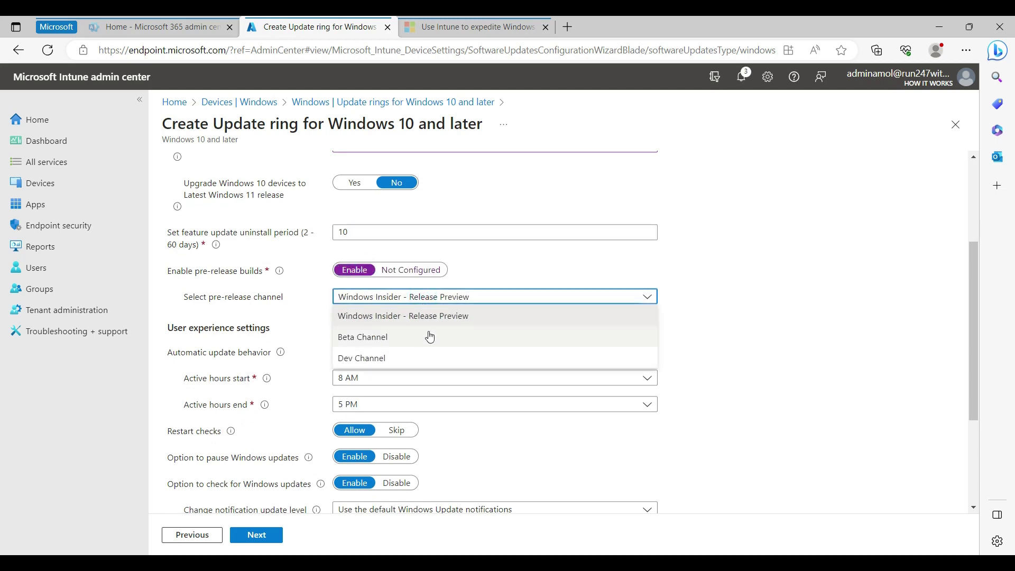
left_click(794, 242)
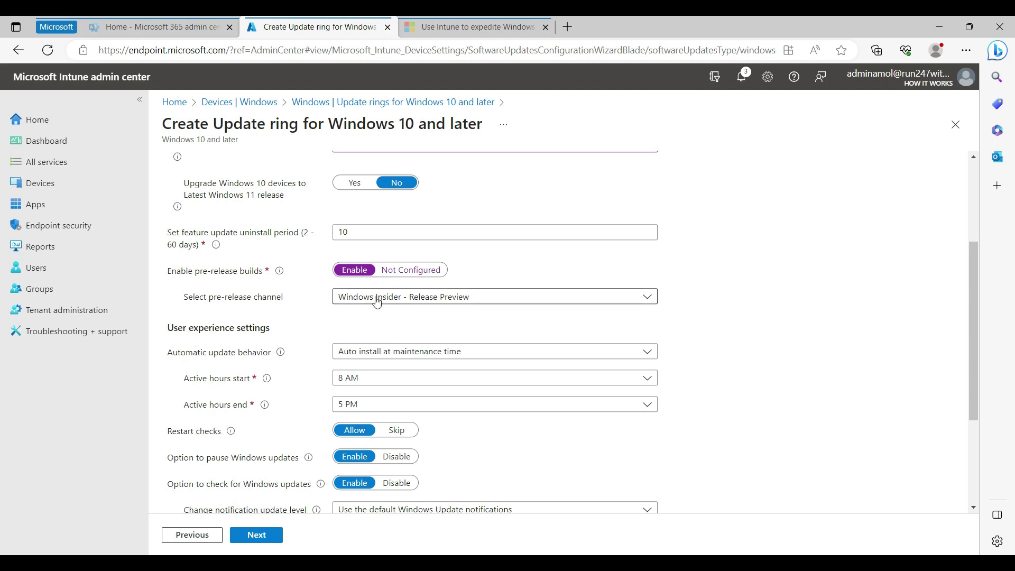
left_click(412, 270)
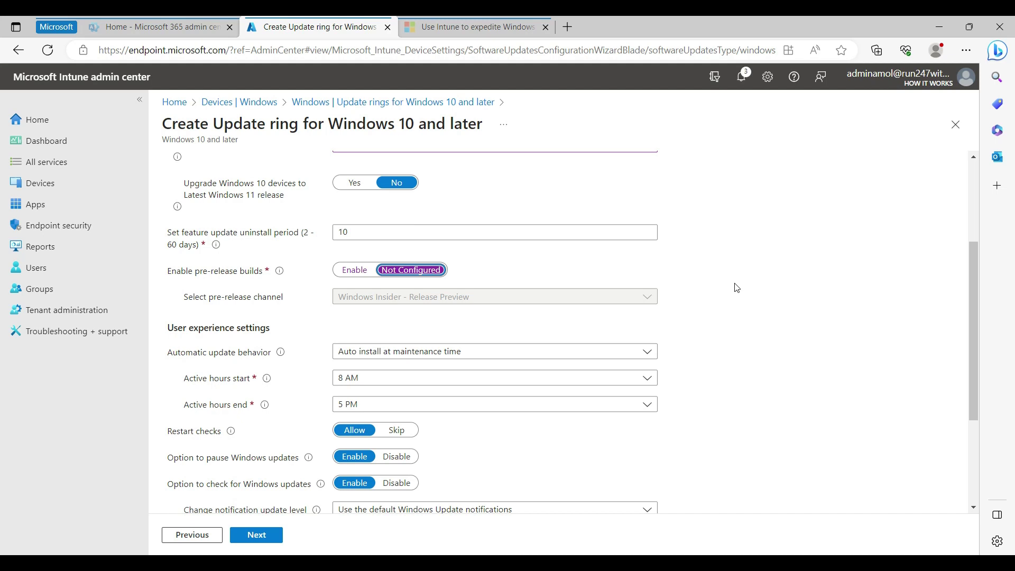
Set the ring's automatic update behavior to "Auto install and restart at maintenance time".
scroll(212, 298, "down", 1)
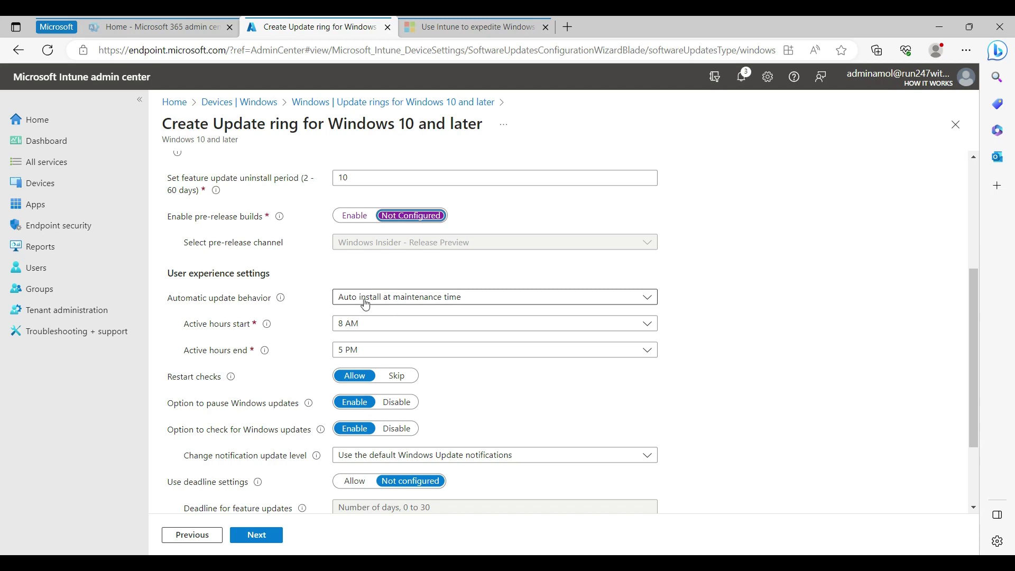
left_click(474, 302)
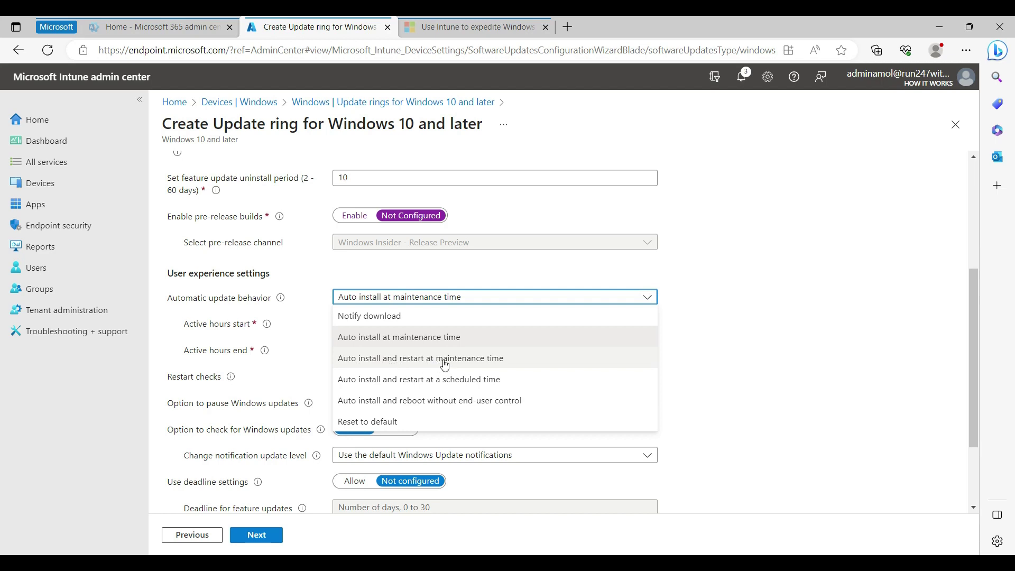
left_click(381, 364)
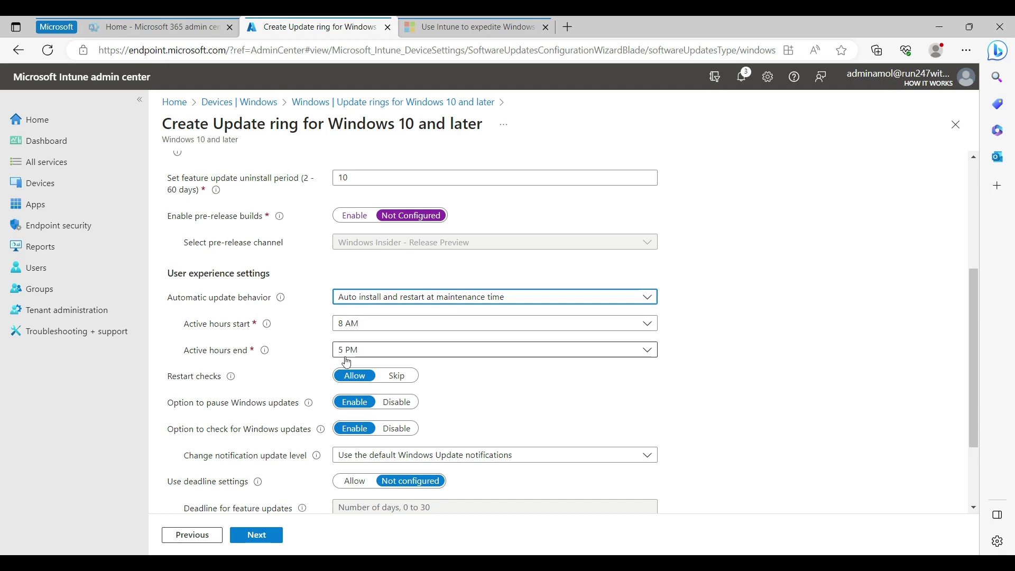
Disable the option to pause Windows updates and keep the notification update level on "Use the default Windows Update notifications".
left_click(388, 323)
left_click(755, 323)
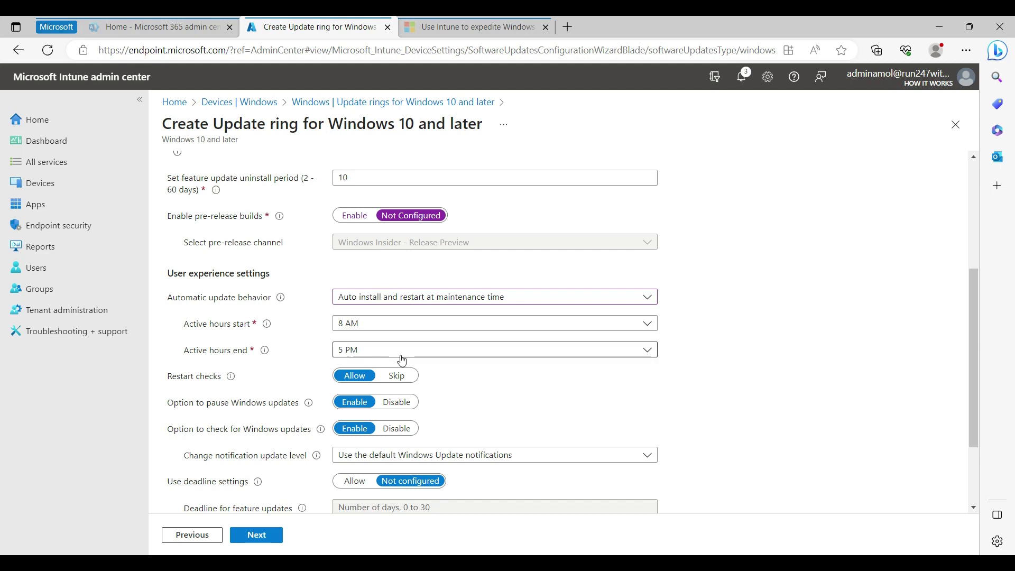
scroll(401, 360, "down", 2)
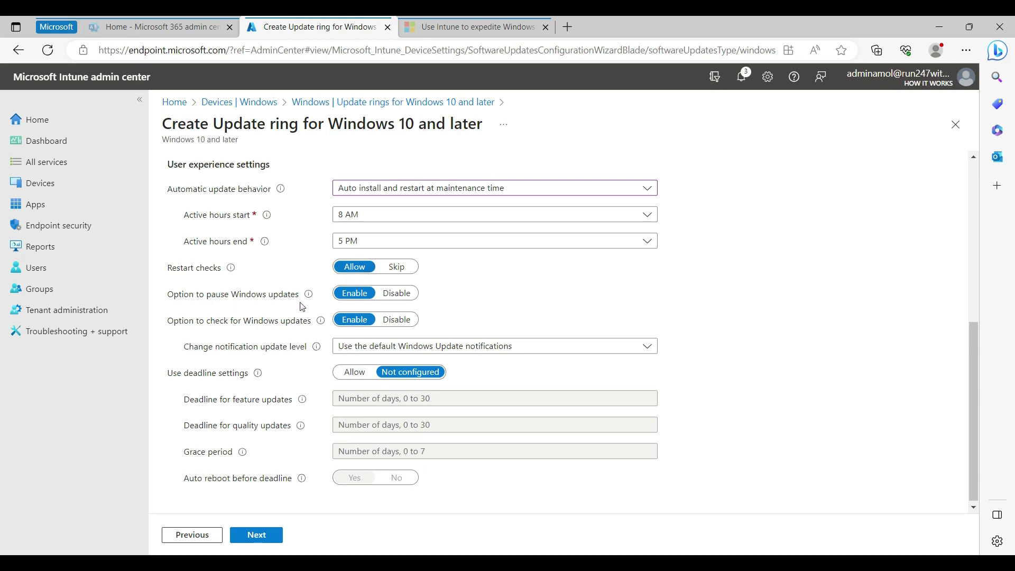
left_click(389, 298)
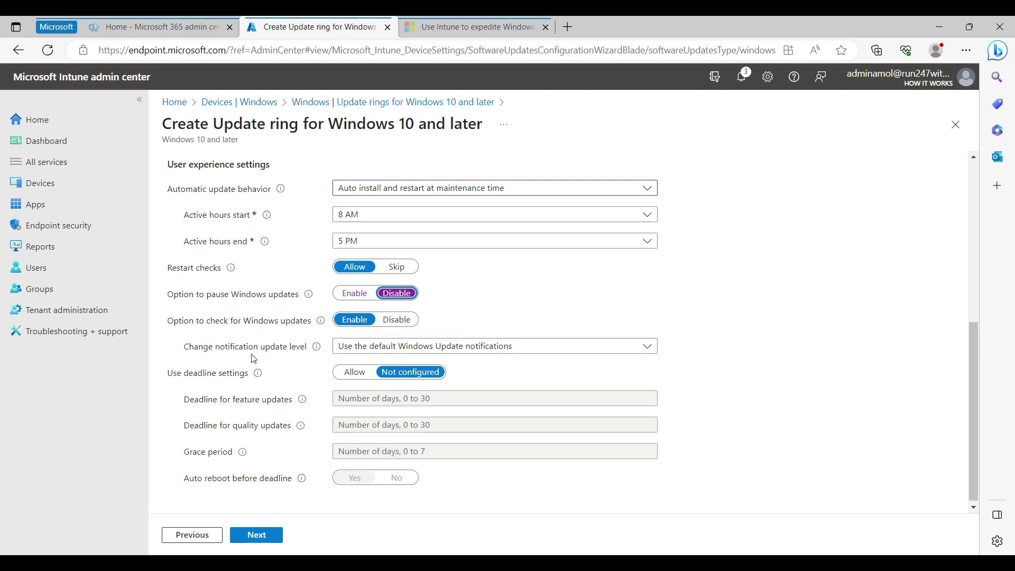
scroll(224, 359, "down", 1)
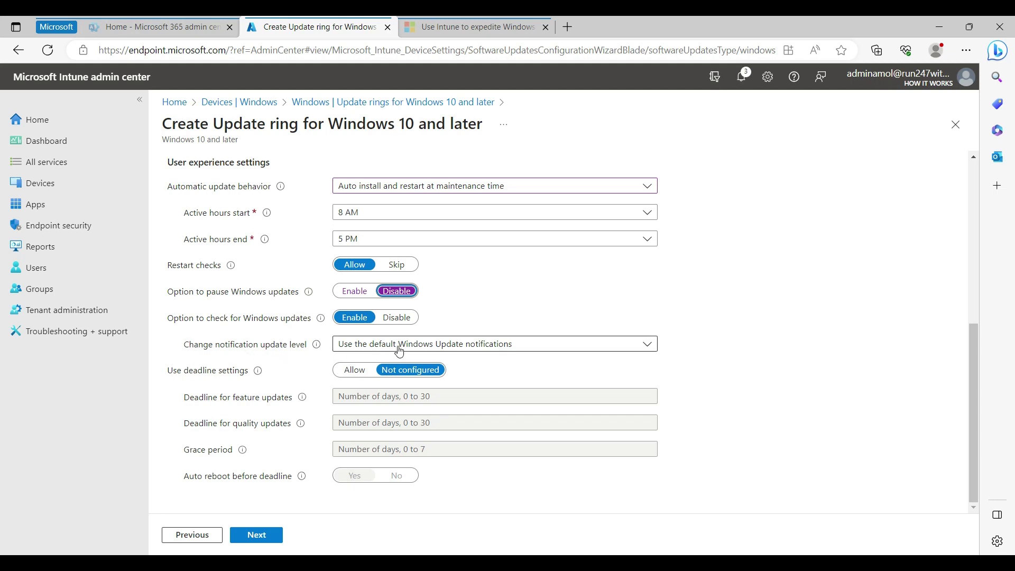
left_click(426, 345)
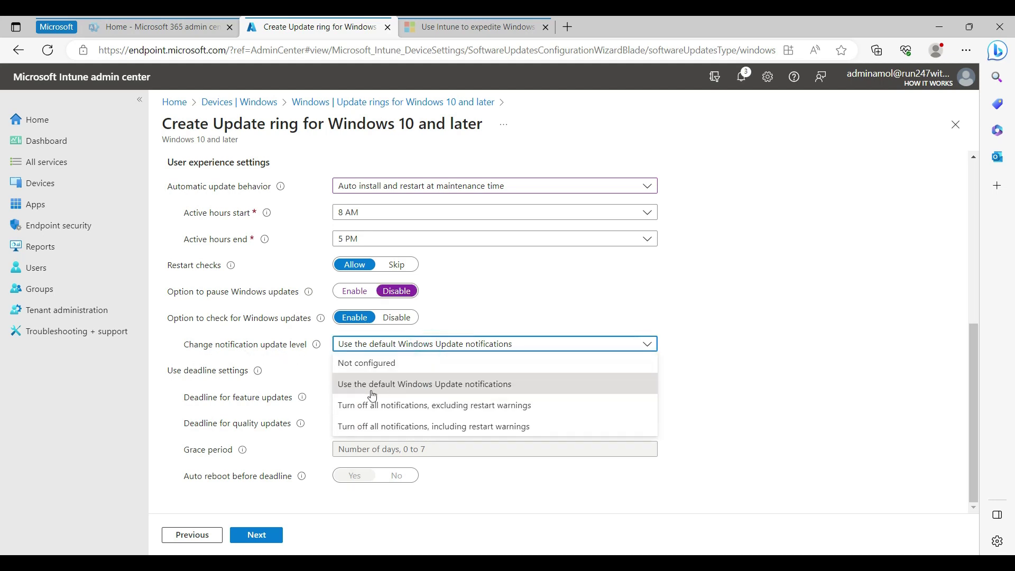
left_click(491, 386)
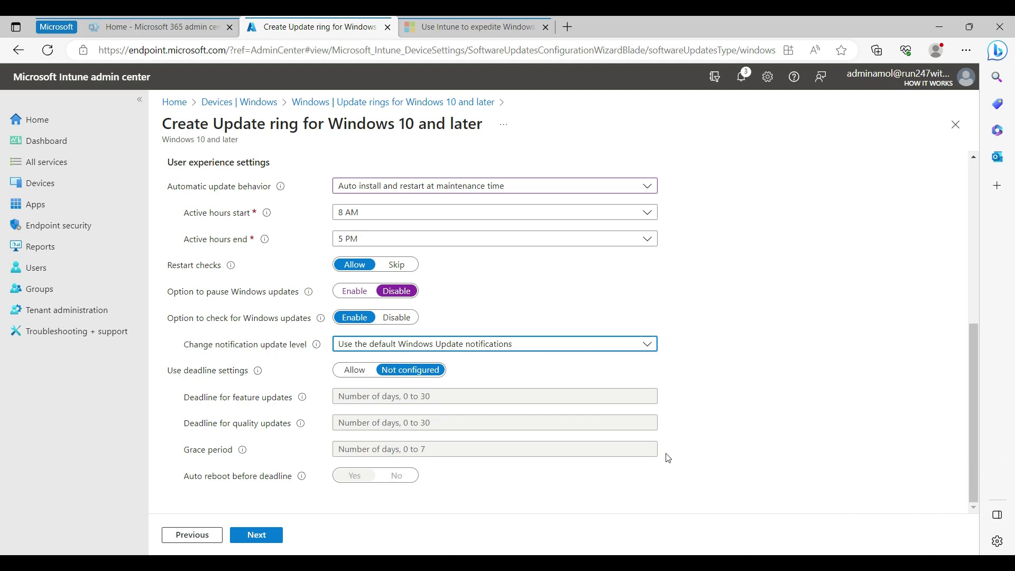
Allow deadline settings with 15 days for feature updates, 10 days for quality updates and a 5-day grace period.
left_click(355, 371)
left_click(373, 396)
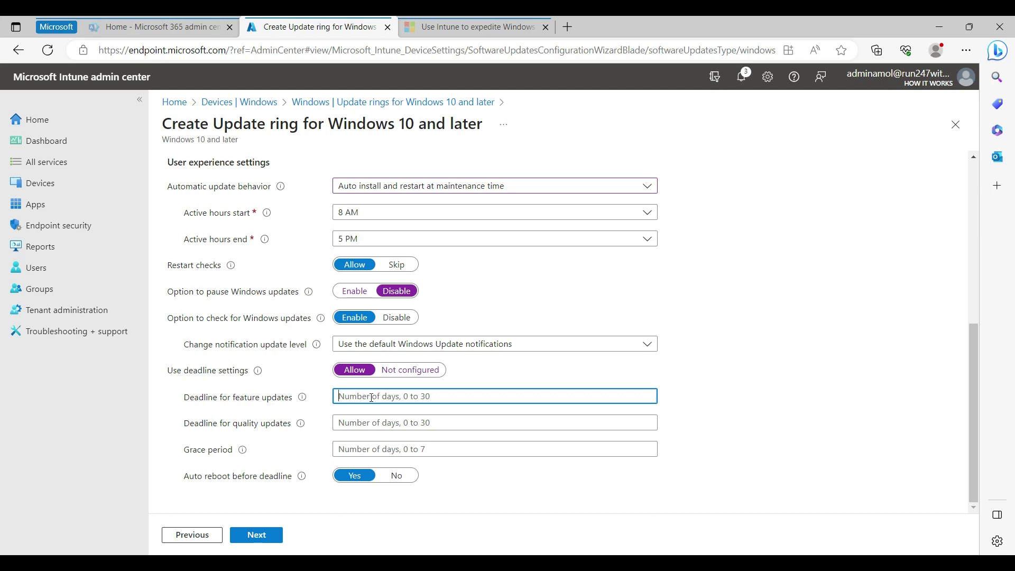
type("15")
left_click(356, 422)
type("10")
left_click(383, 449)
type("5")
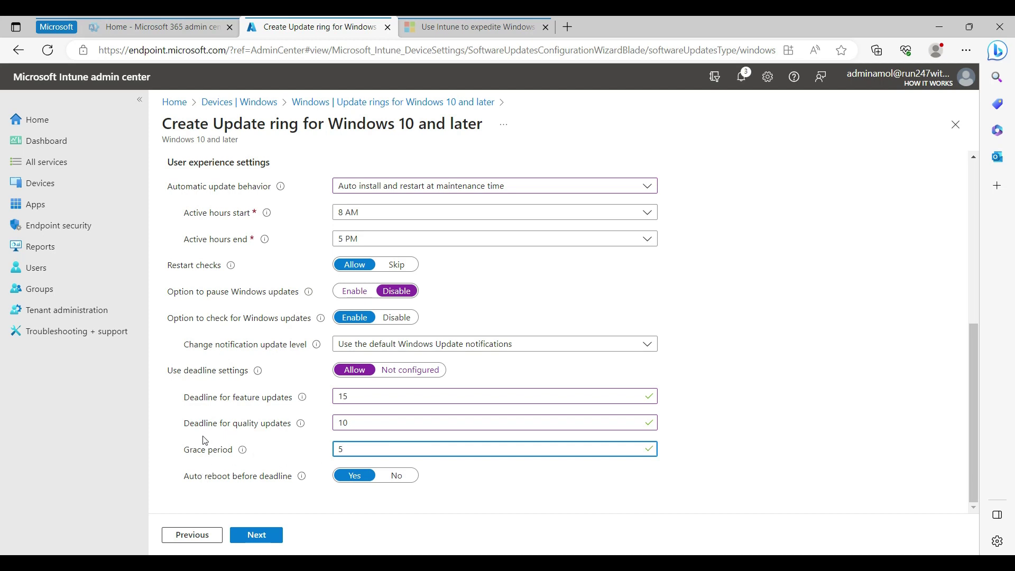
Review the deadline values and the other update ring settings before continuing to the assignments.
left_click(358, 425)
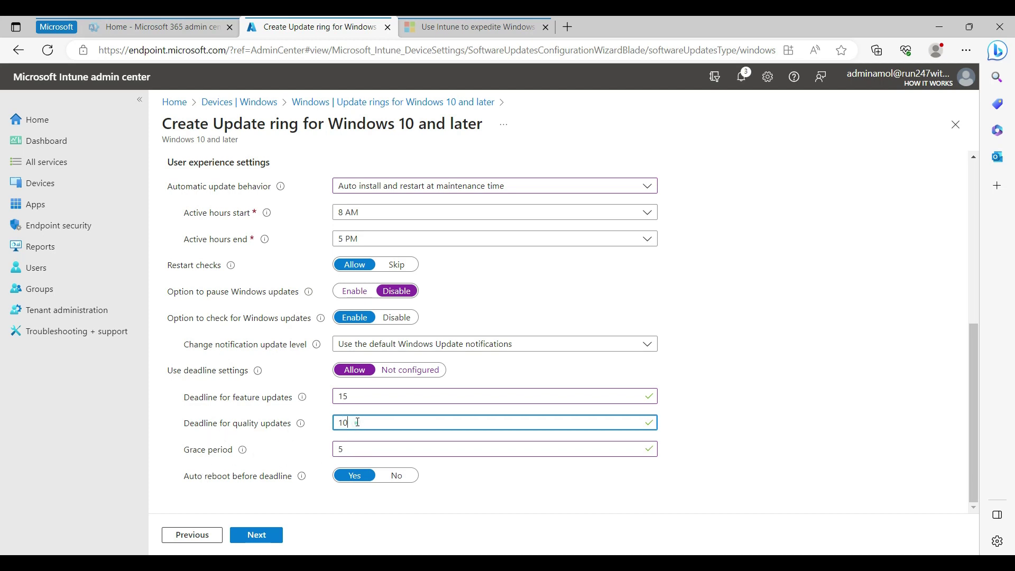
left_click(369, 398)
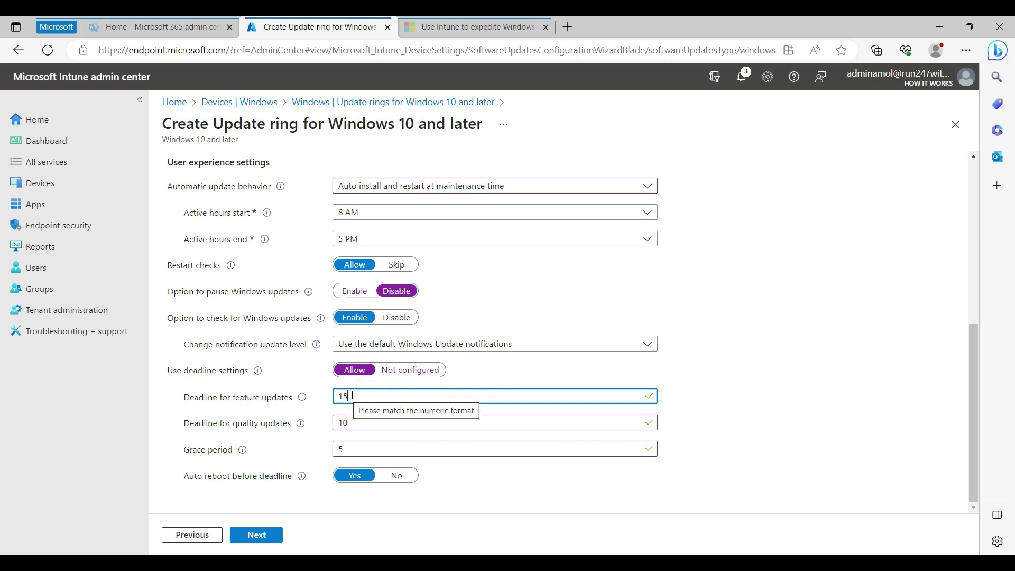
double_click(352, 396)
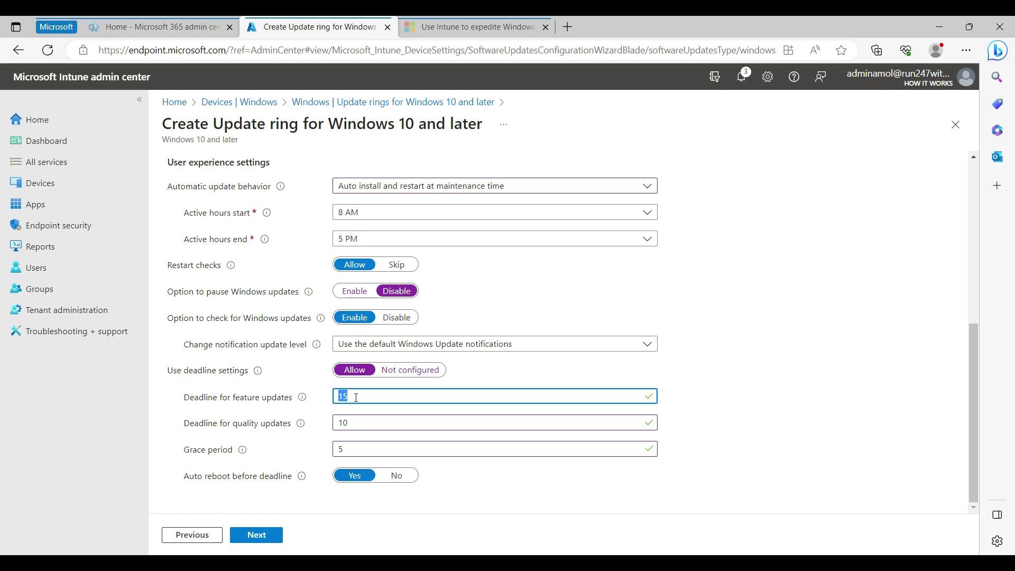
scroll(379, 396, "up", 1)
scroll(380, 397, "down", 1)
scroll(469, 471, "up", 3)
scroll(516, 390, "up", 3)
scroll(503, 374, "down", 7)
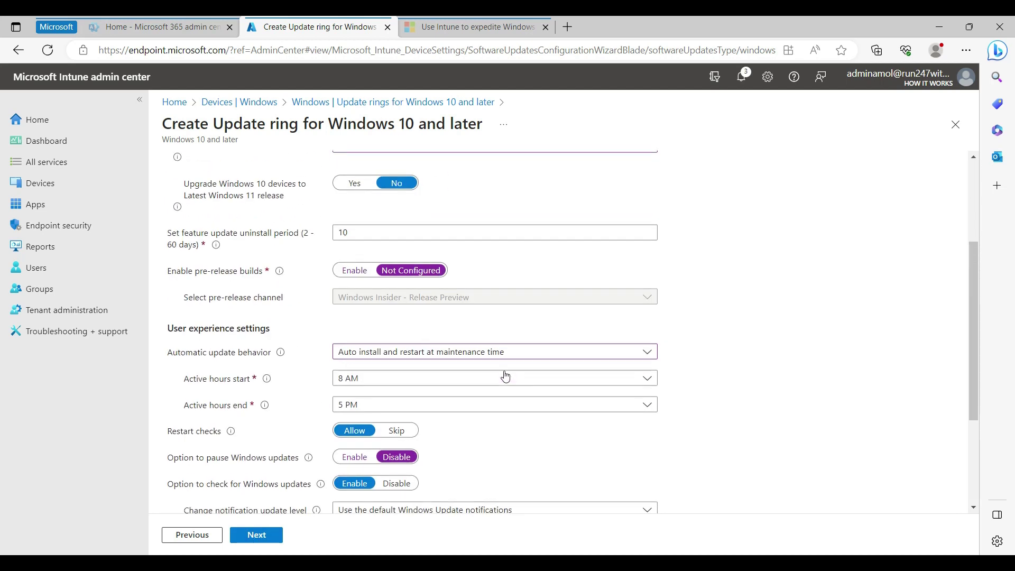
Assign the update ring to all devices and create it.
left_click(257, 535)
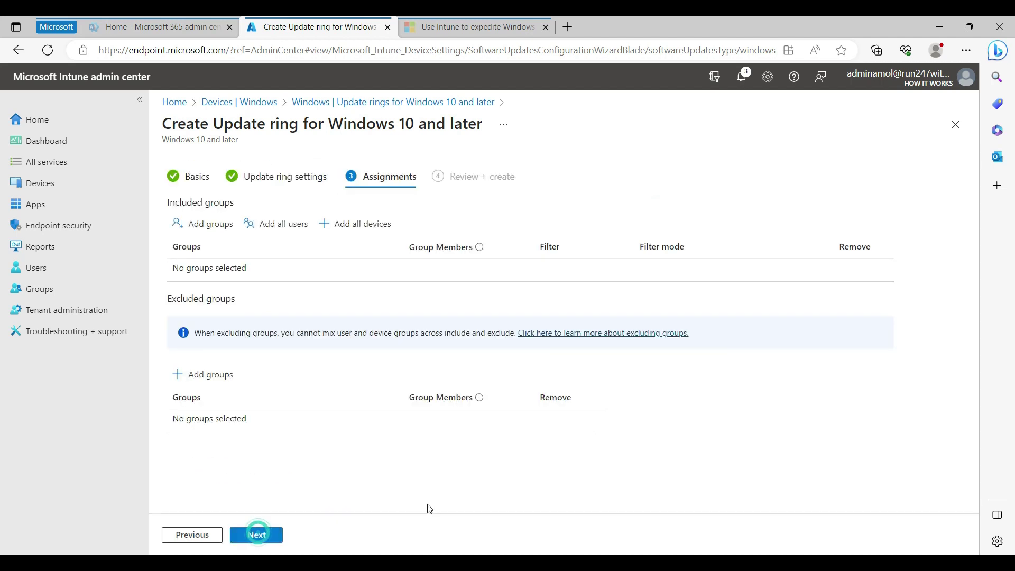
left_click(354, 224)
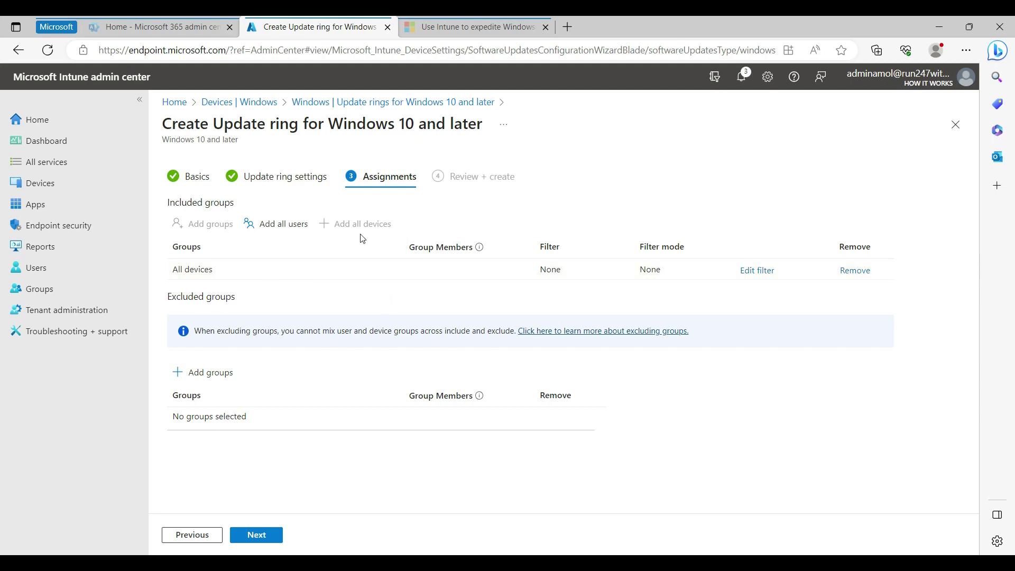
left_click(266, 537)
left_click(260, 535)
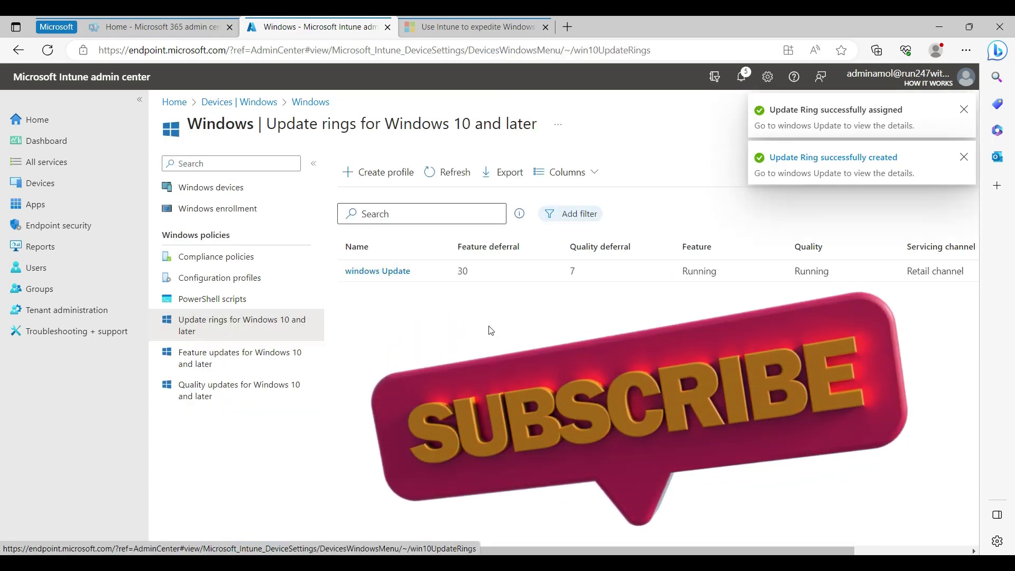
left_click(497, 320)
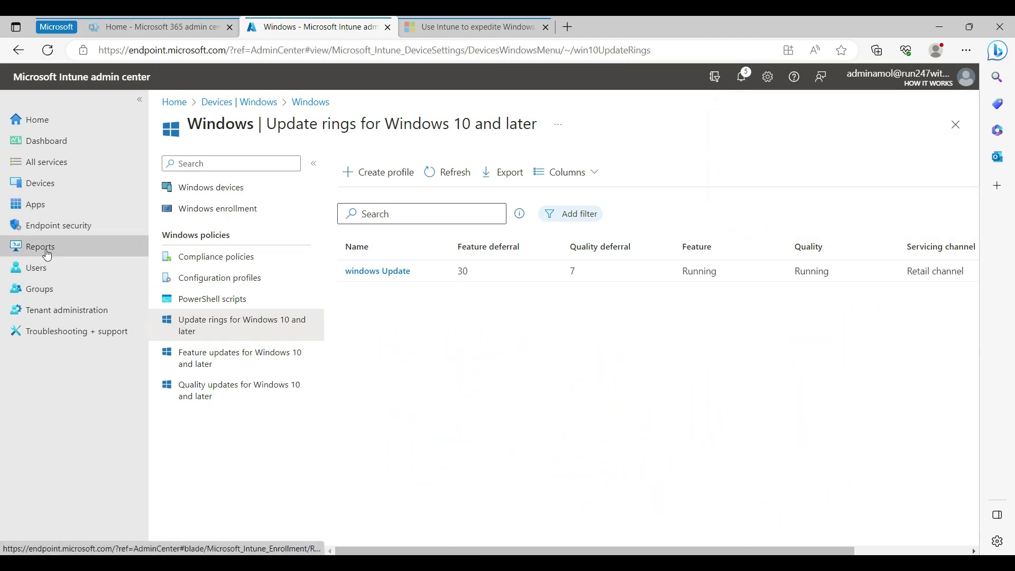
Run the Windows Autopatch readiness checks from the tenant enrollment page in Tenant administration.
left_click(52, 311)
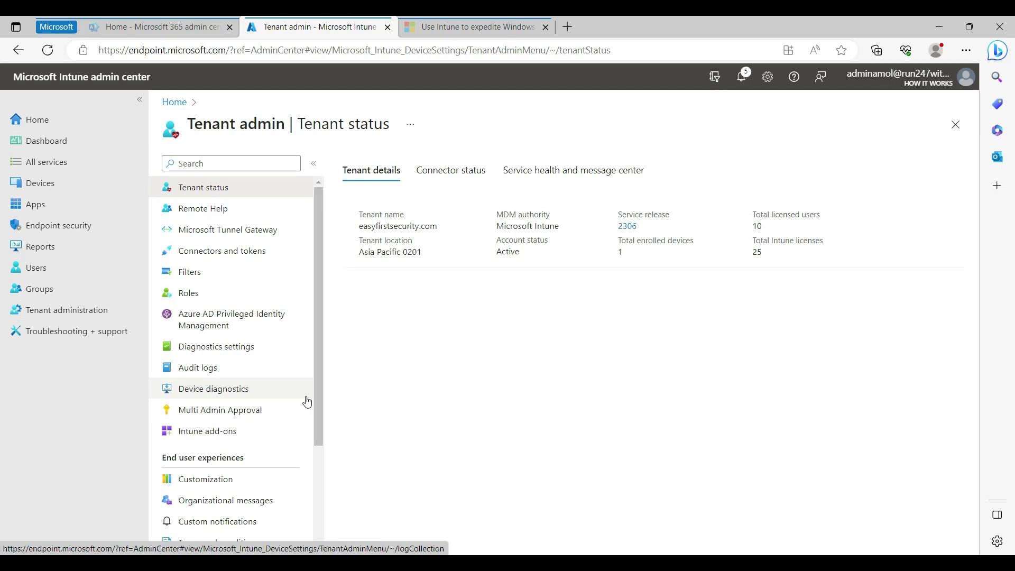
scroll(265, 400, "down", 3)
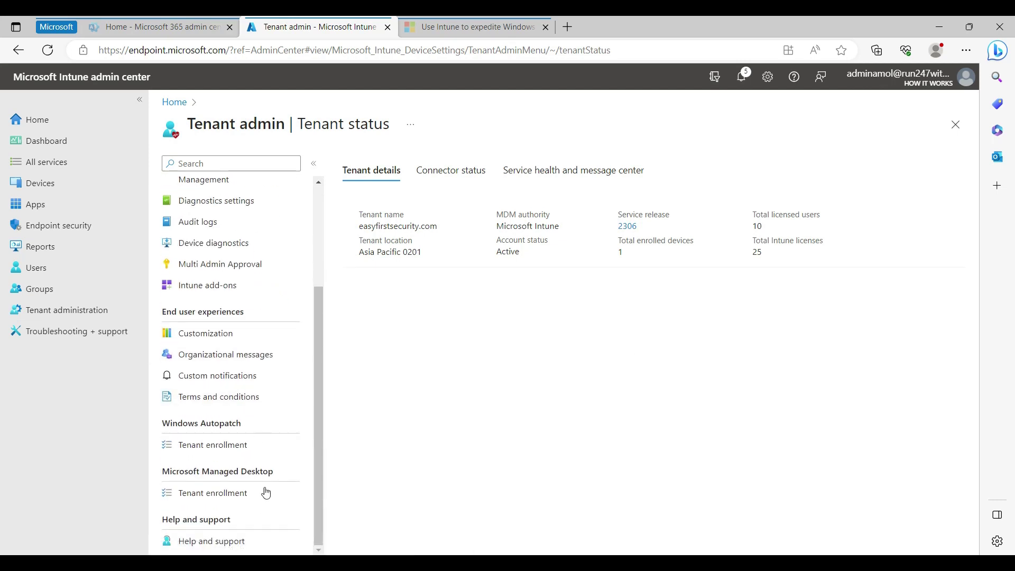
left_click(200, 445)
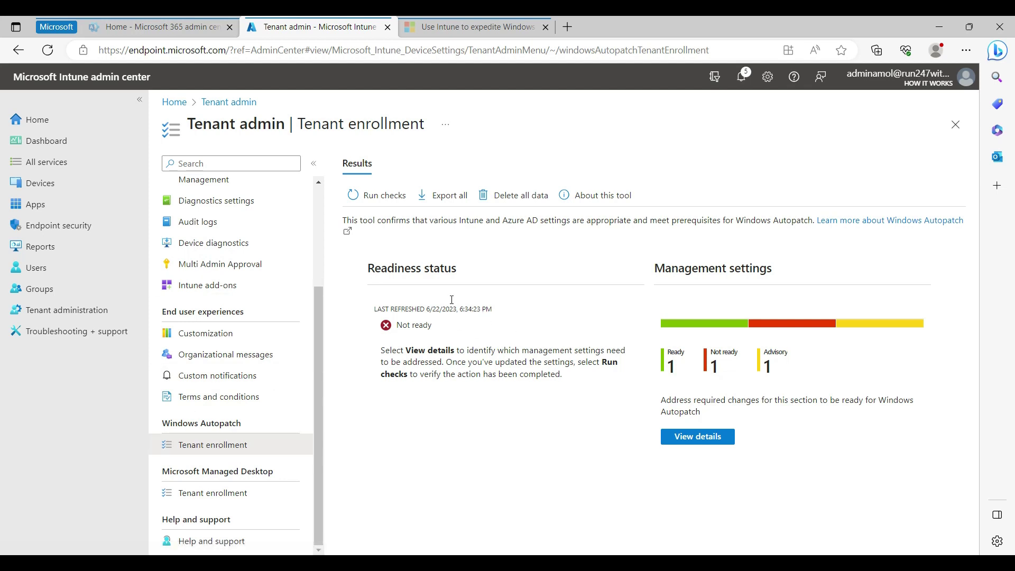
left_click(378, 197)
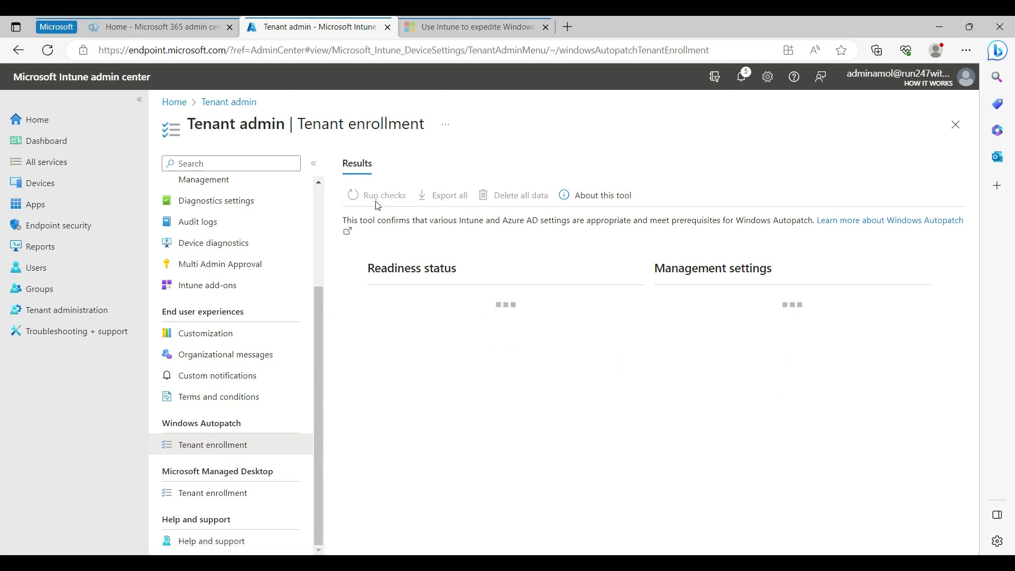
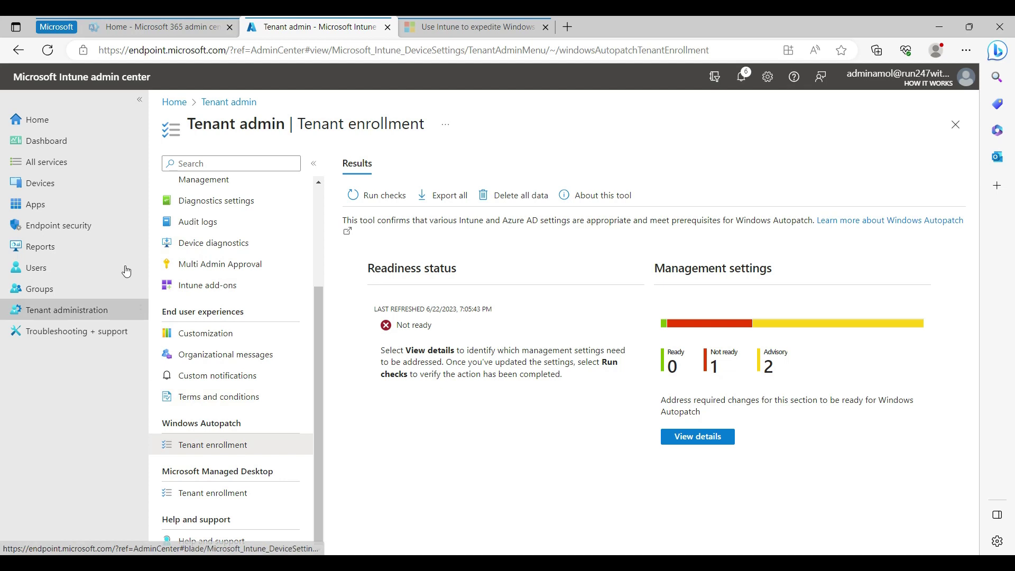
Open the "windows Update" ring under the Windows 10 and later update rings and view its device and user status.
left_click(46, 189)
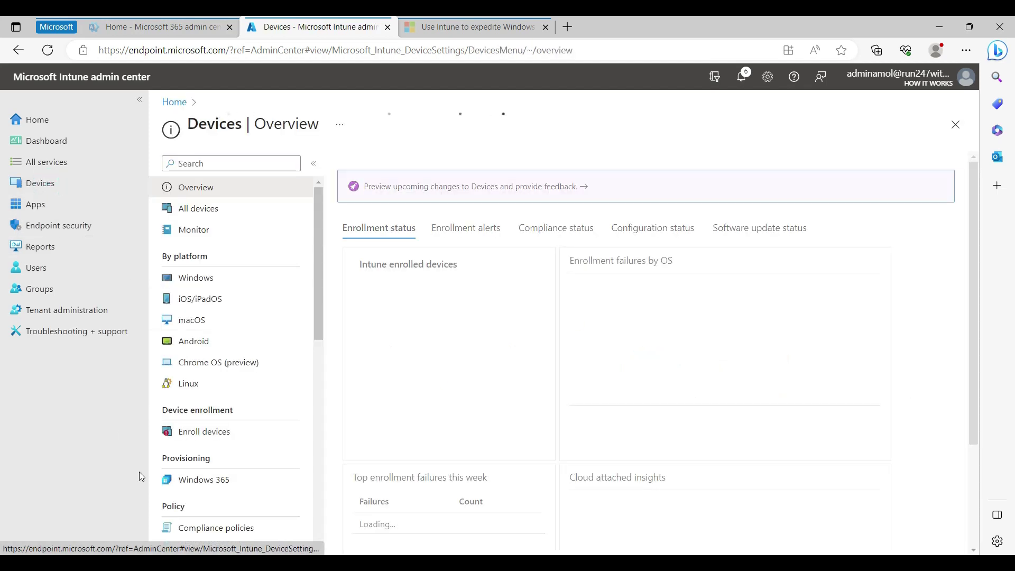
scroll(222, 491, "down", 3)
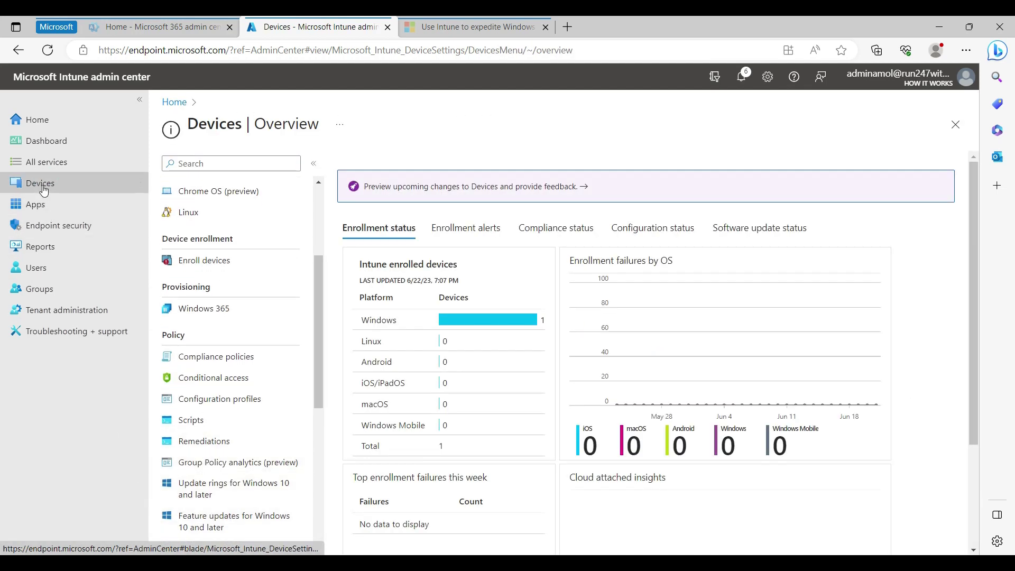
scroll(222, 434, "down", 1)
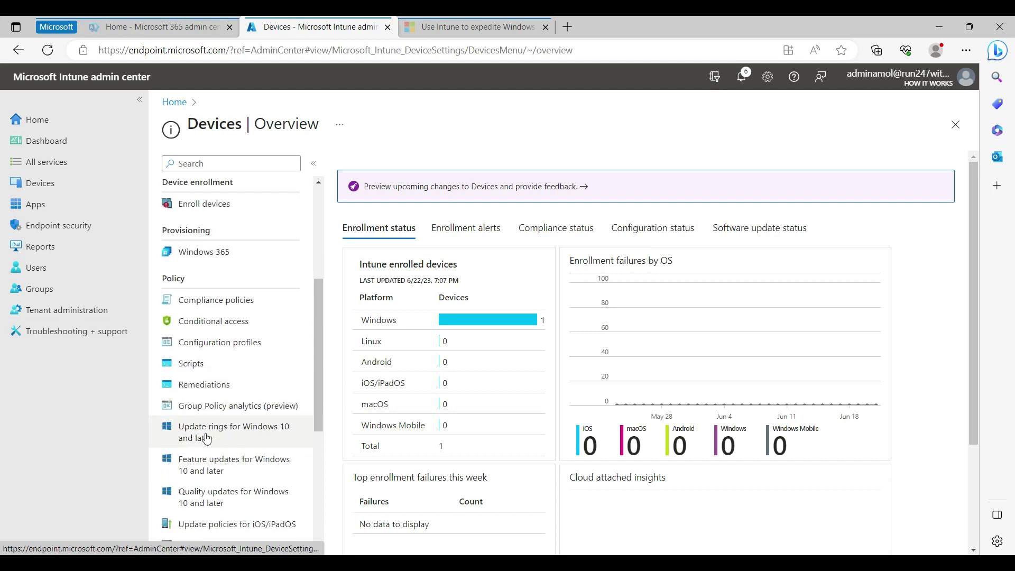
left_click(206, 438)
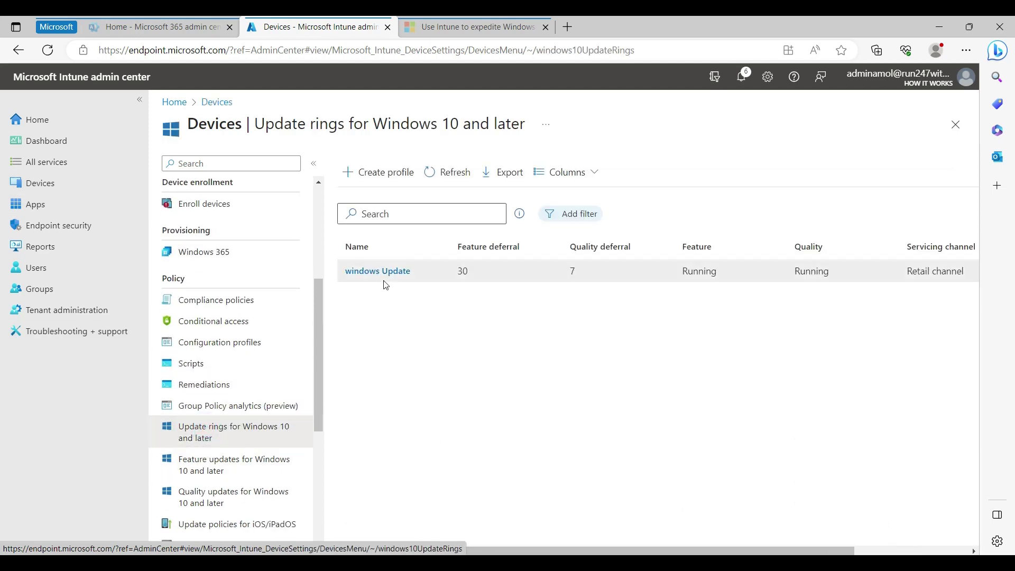
left_click(544, 353)
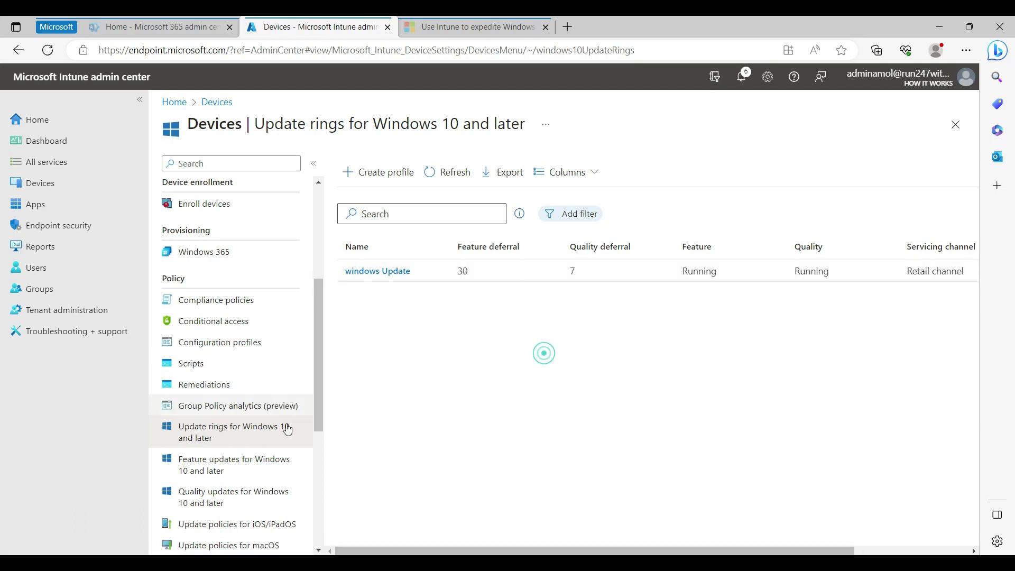
left_click(364, 270)
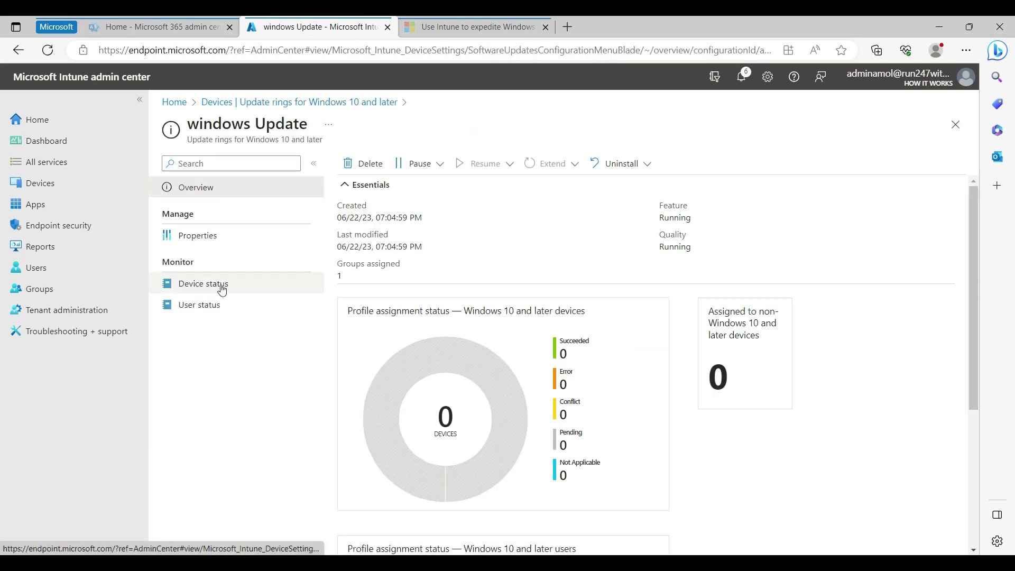
left_click(223, 290)
left_click(197, 305)
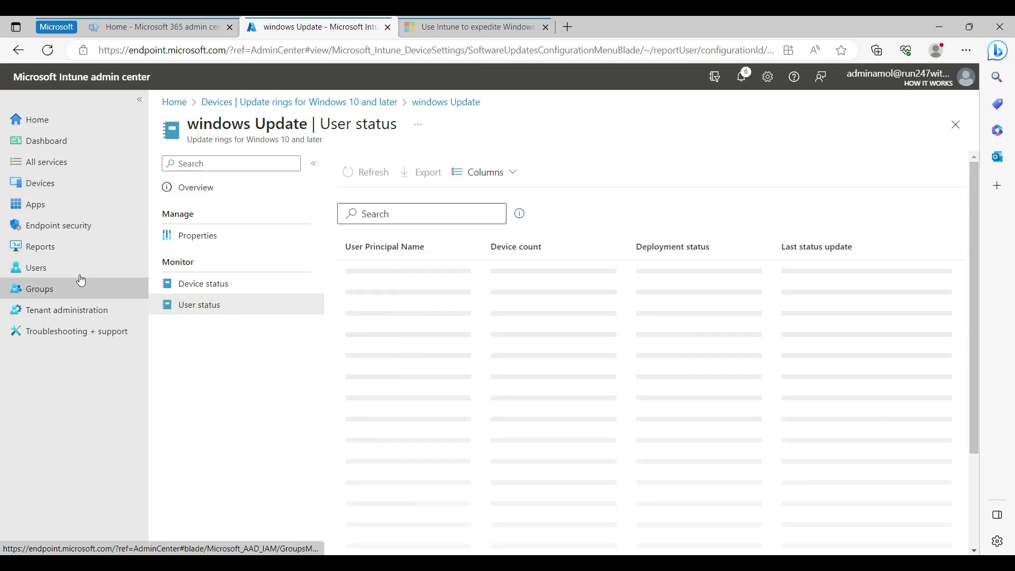
Examine the summary and the available report types in the Windows updates reports.
left_click(62, 247)
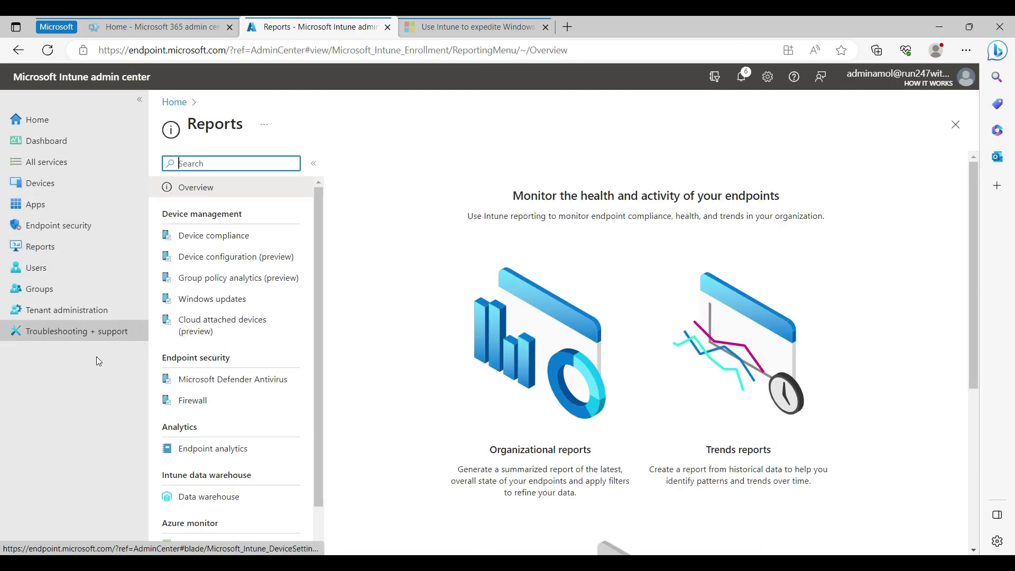
left_click(212, 299)
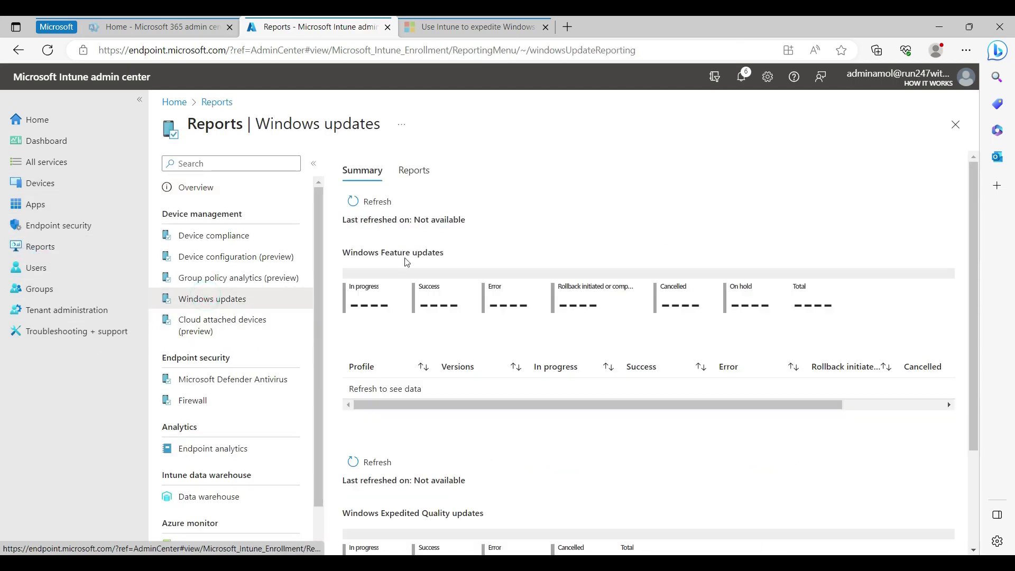
left_click(414, 170)
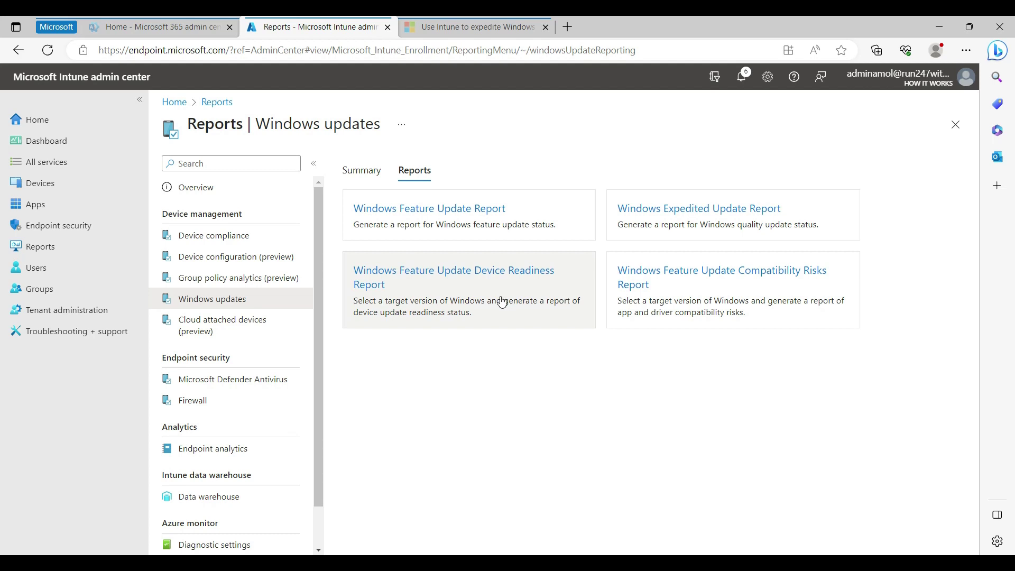
left_click(361, 171)
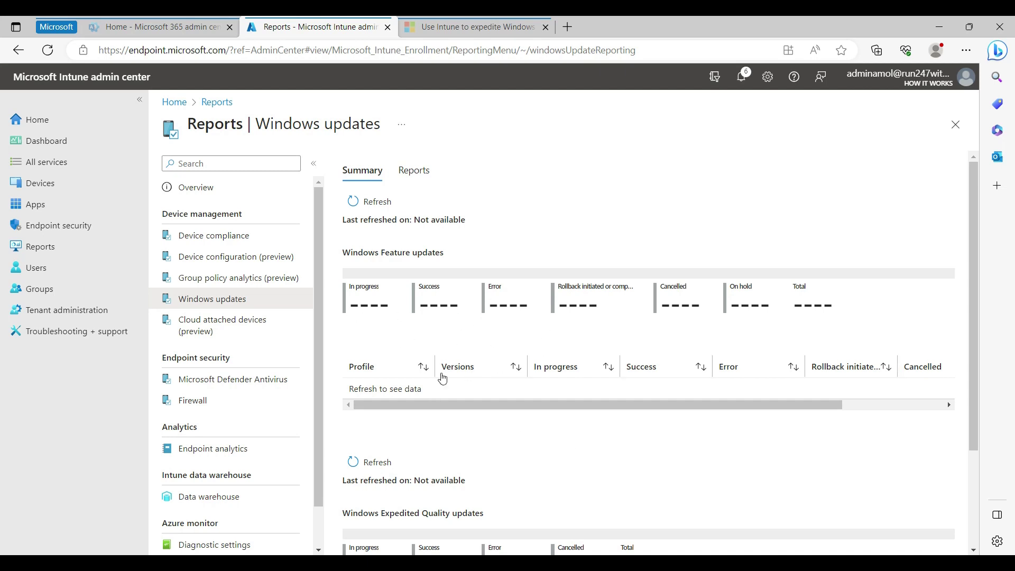
scroll(457, 333, "down", 2)
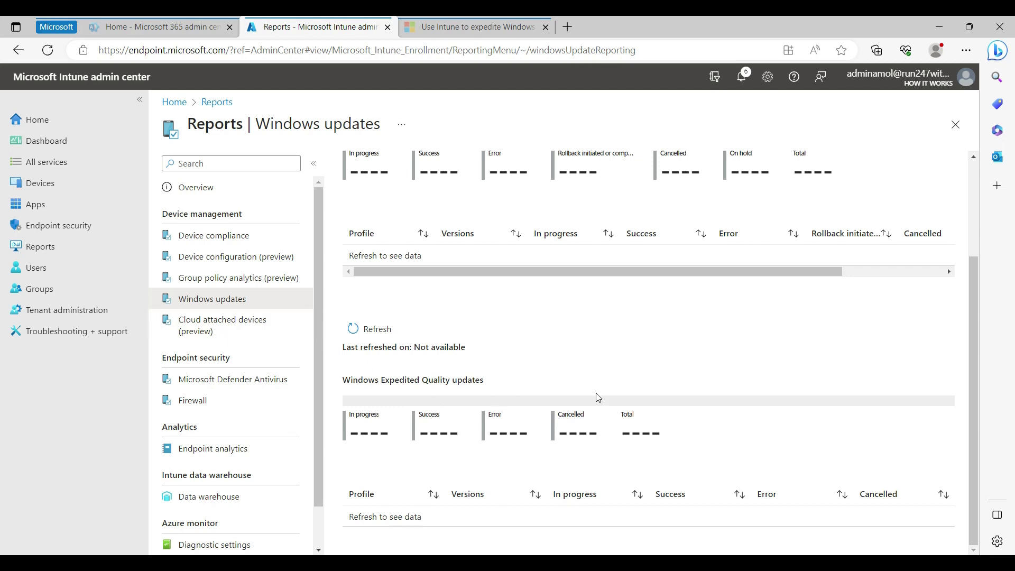
scroll(535, 385, "up", 1)
scroll(535, 385, "up", 3)
left_click(414, 170)
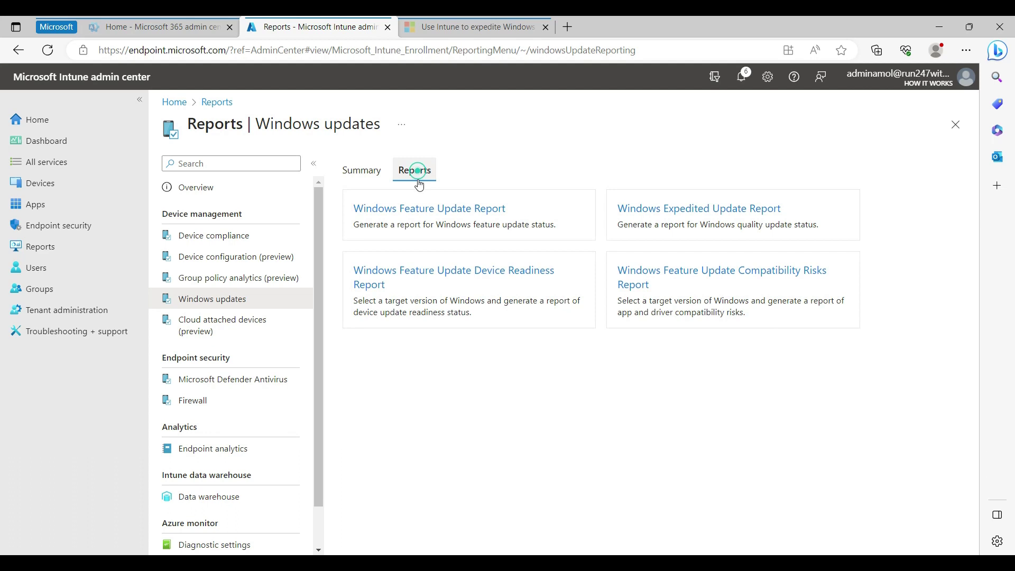
left_click(369, 172)
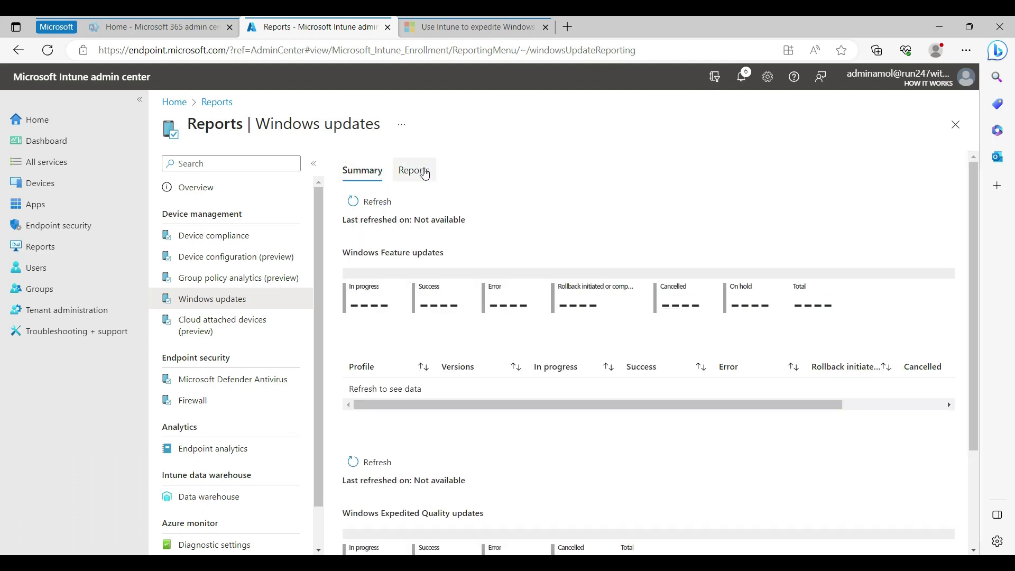
left_click(426, 174)
Return to the Devices overview and locate the Windows 10 and later update policies.
left_click(226, 103)
left_click(47, 192)
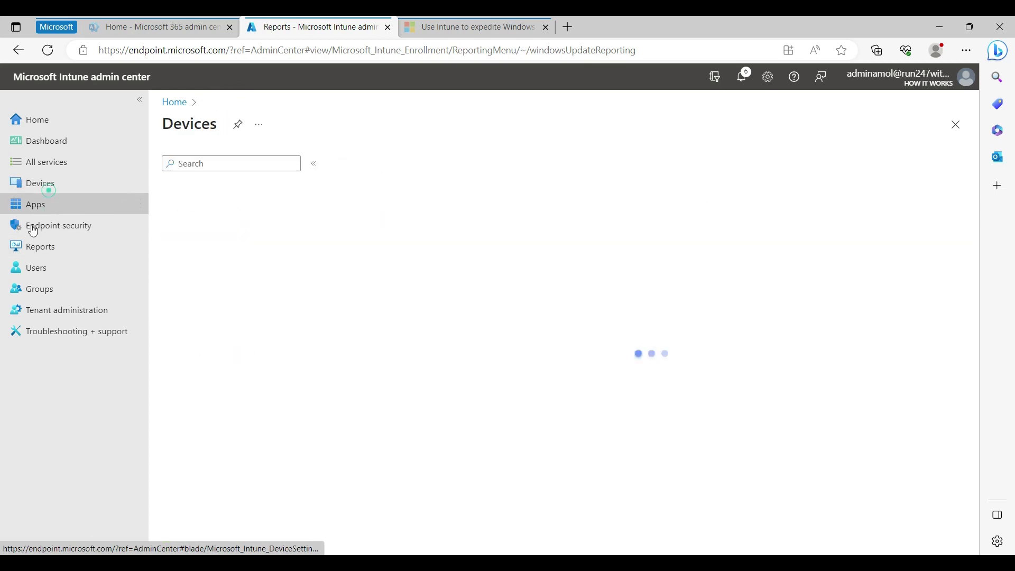
scroll(246, 394, "down", 2)
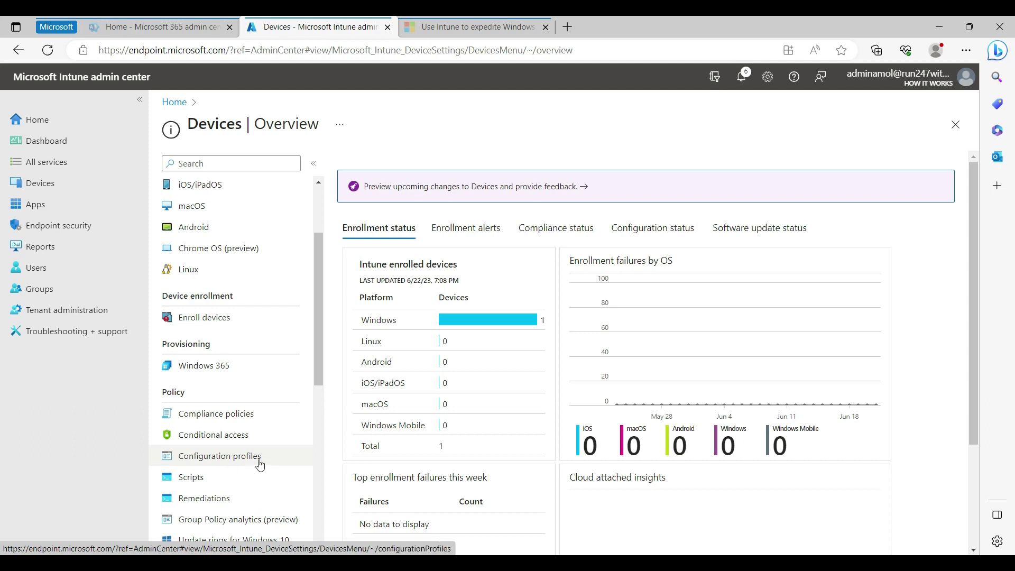
scroll(259, 465, "down", 2)
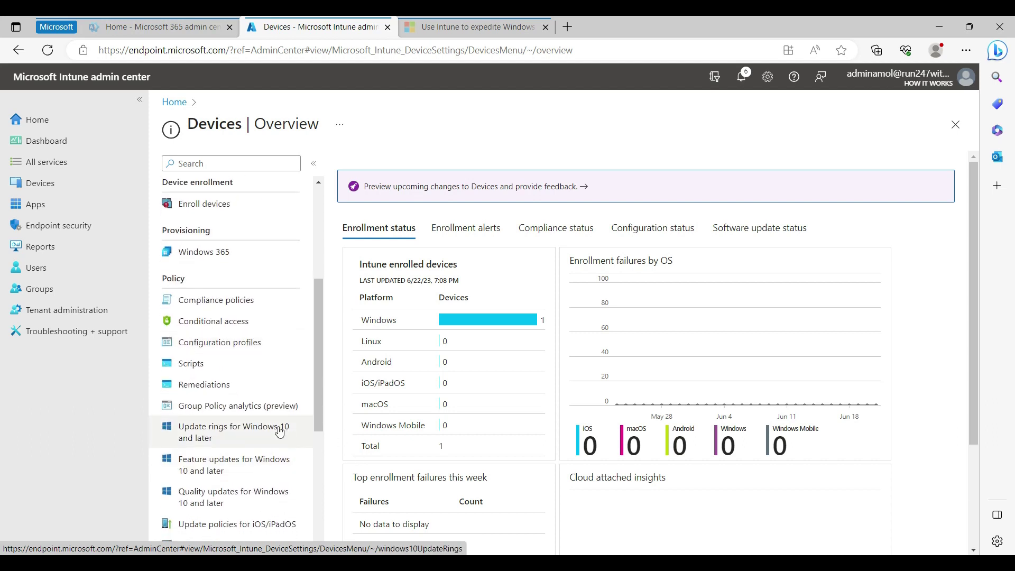